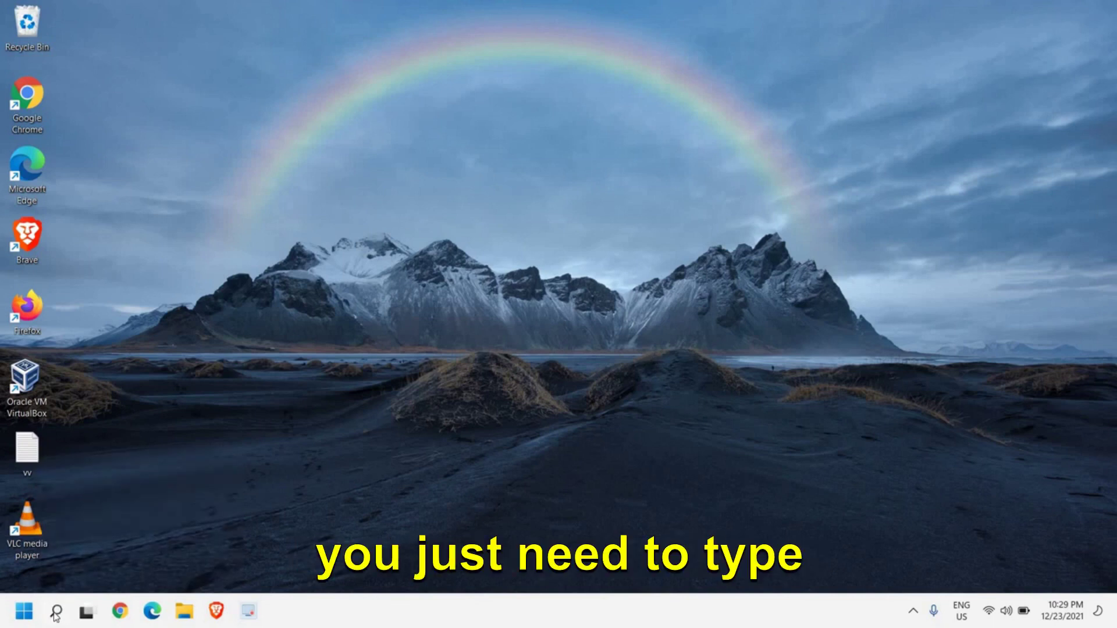
Search for 'troubleshoot settings' and open the Troubleshoot page in Settings.
left_click(55, 613)
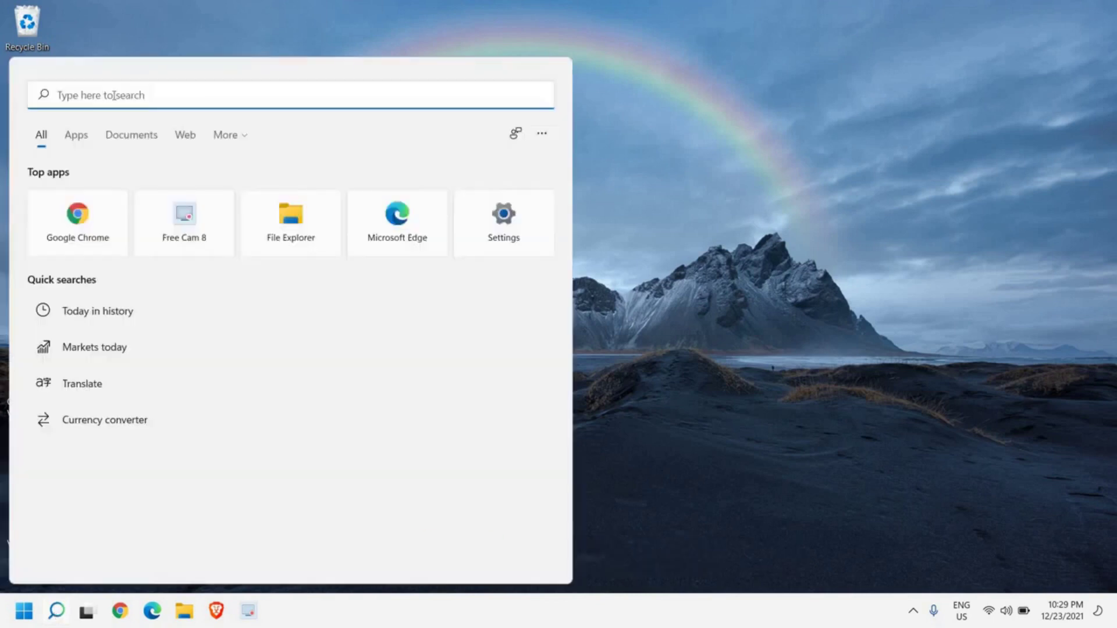
type("trou")
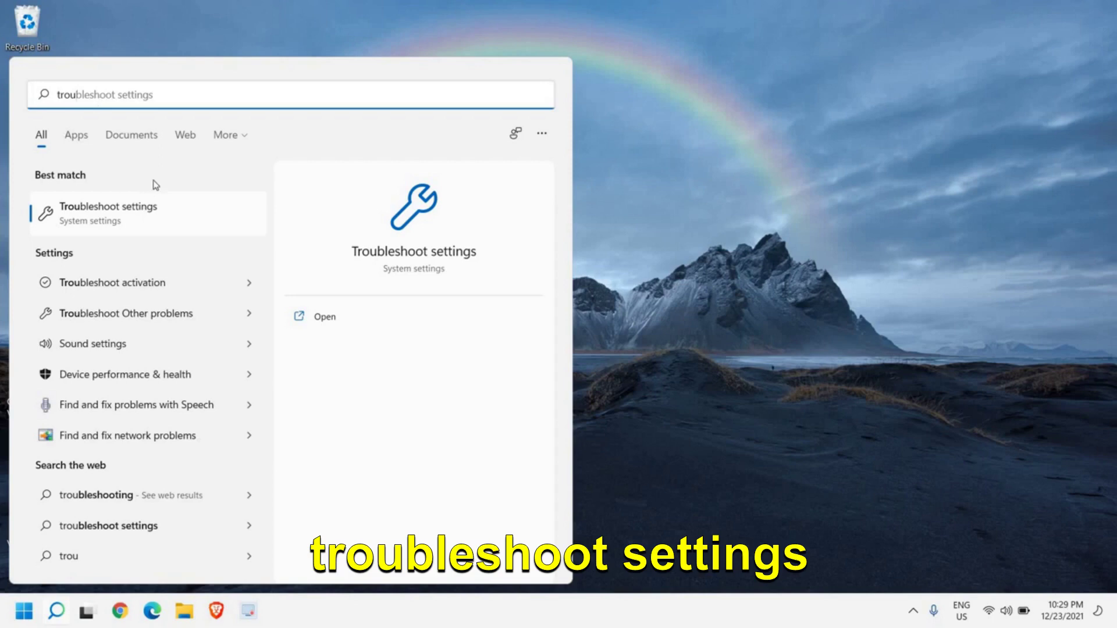
left_click(140, 217)
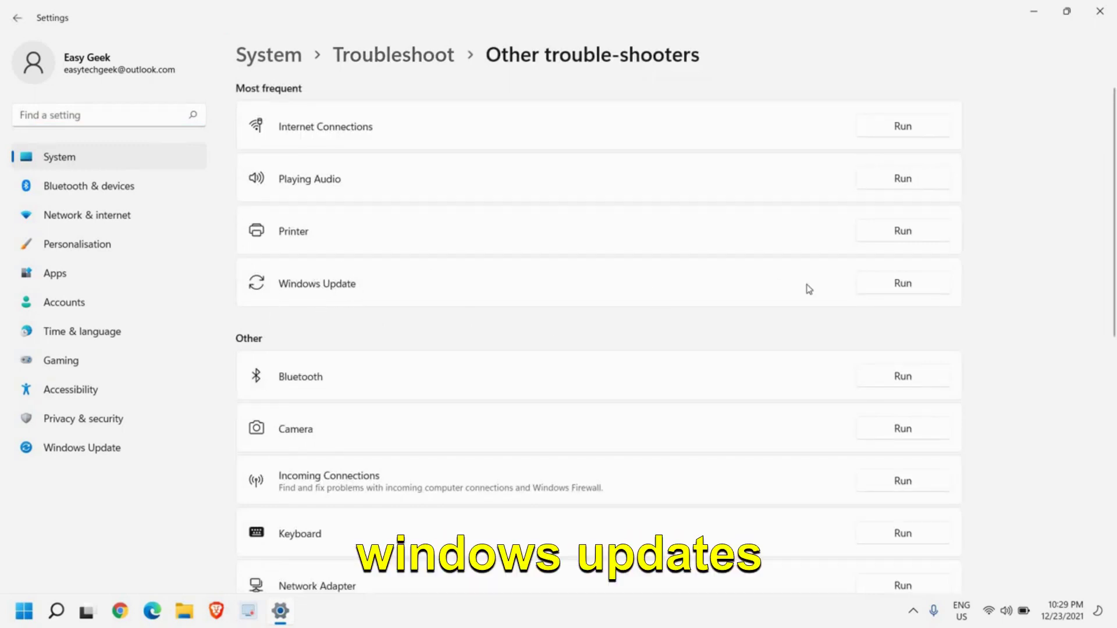
Run the Windows Update troubleshooter from Other trouble-shooters.
left_click(903, 283)
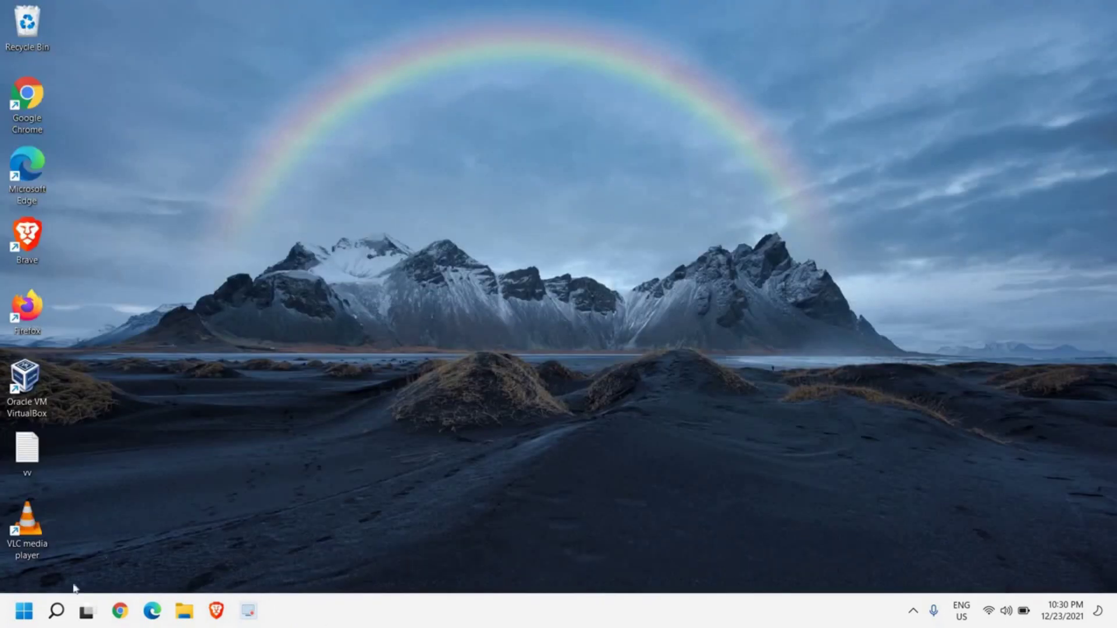
Launch services.msc from the Run dialog and maximize the Services console.
right_click(20, 616)
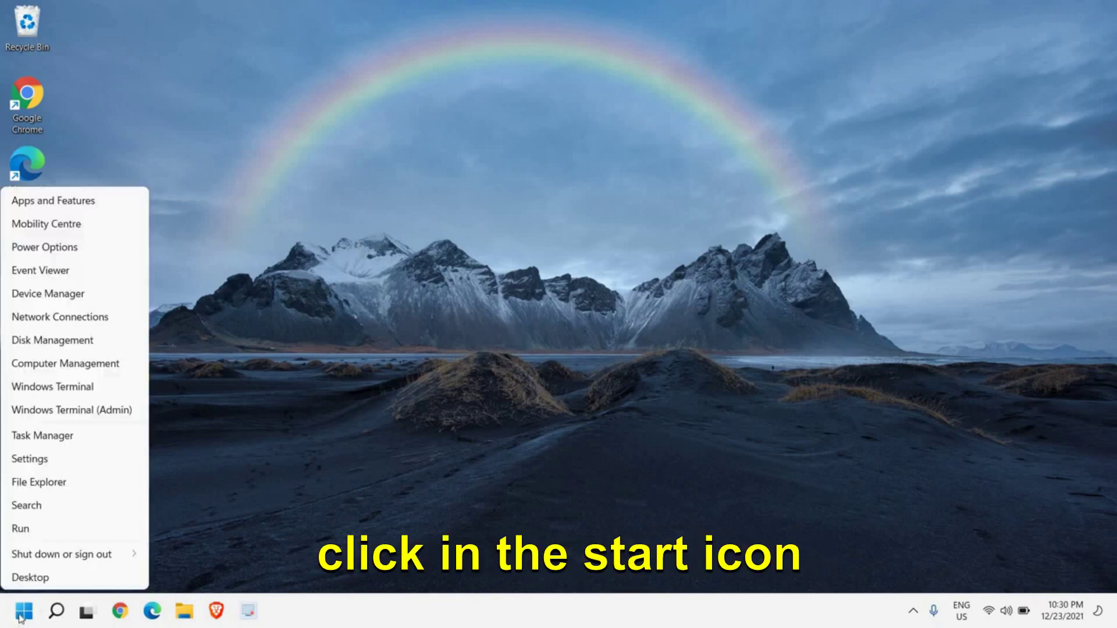
left_click(24, 529)
type("ser")
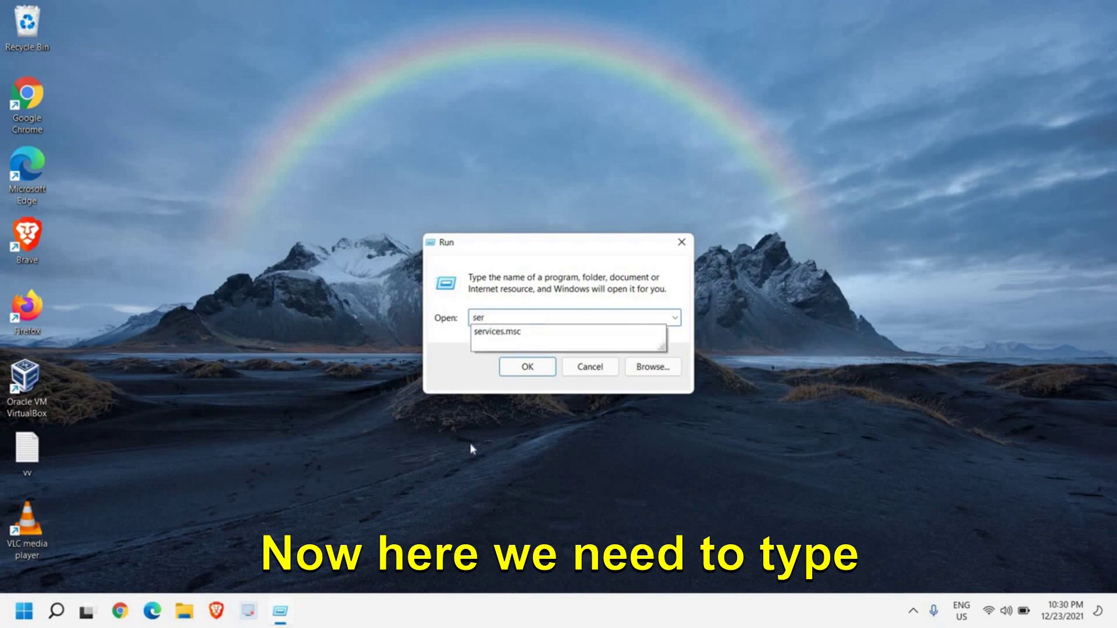
key("Down")
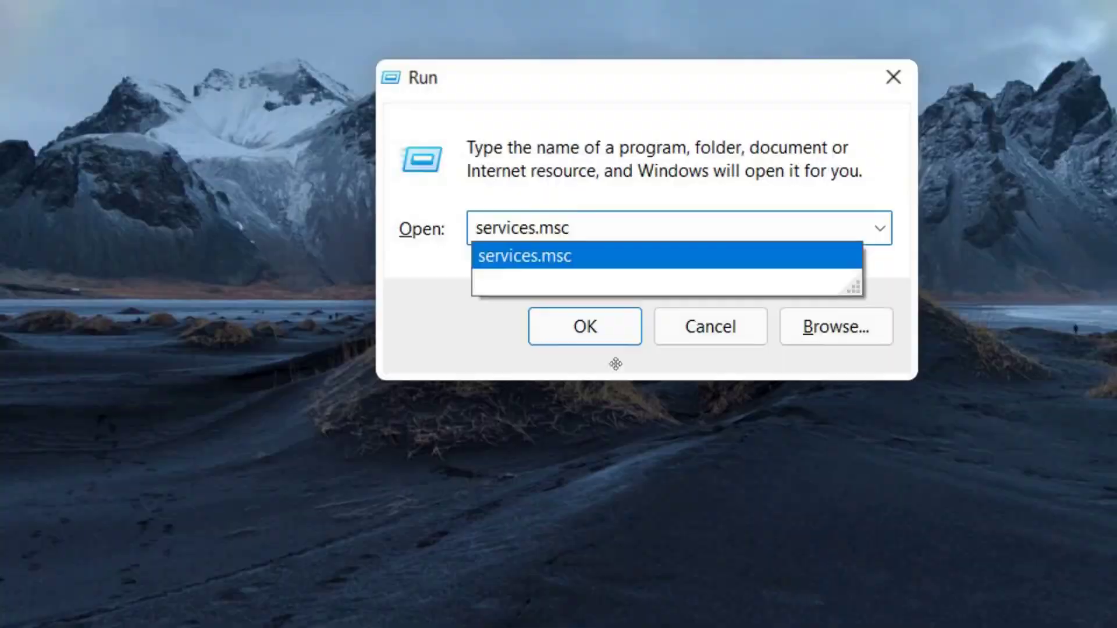
key("Return")
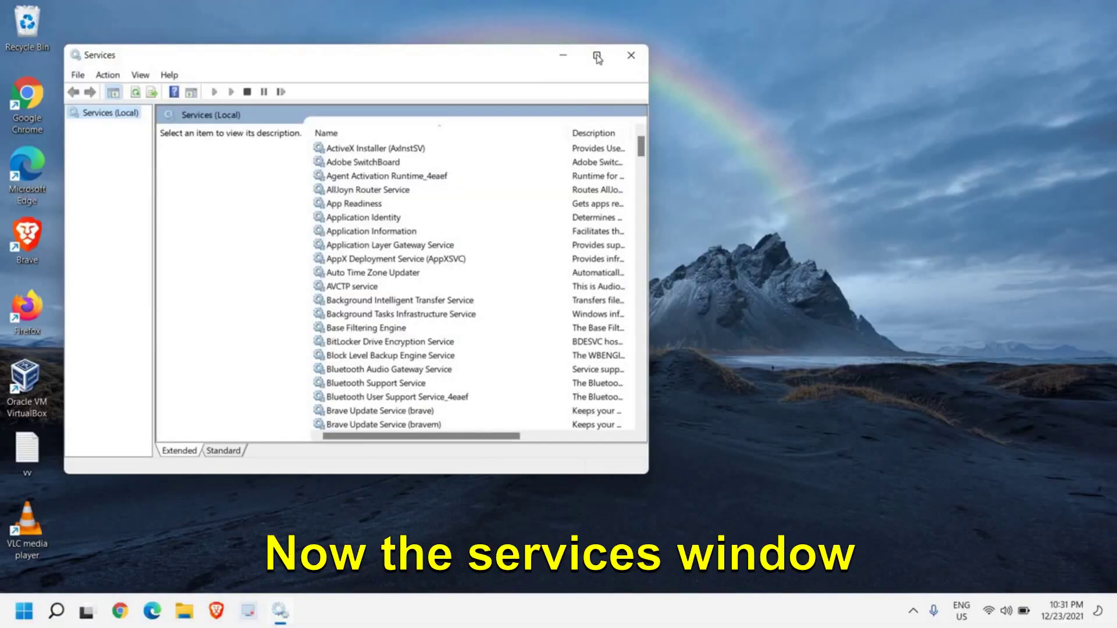
left_click(598, 58)
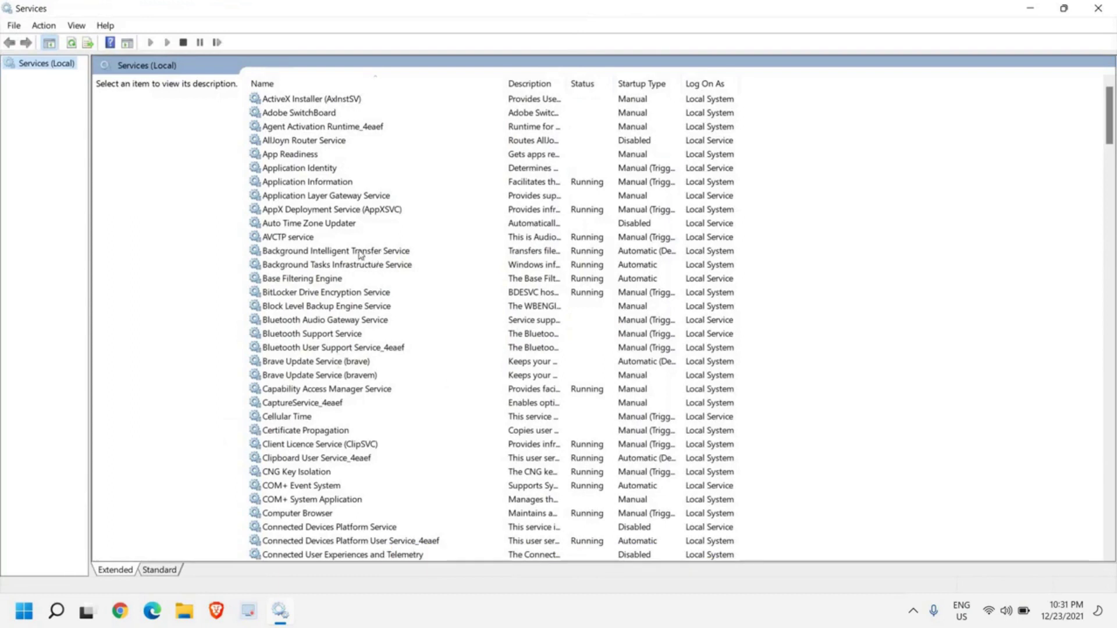
Jump to the W services, select Windows Update and open its Properties.
left_click(300, 266)
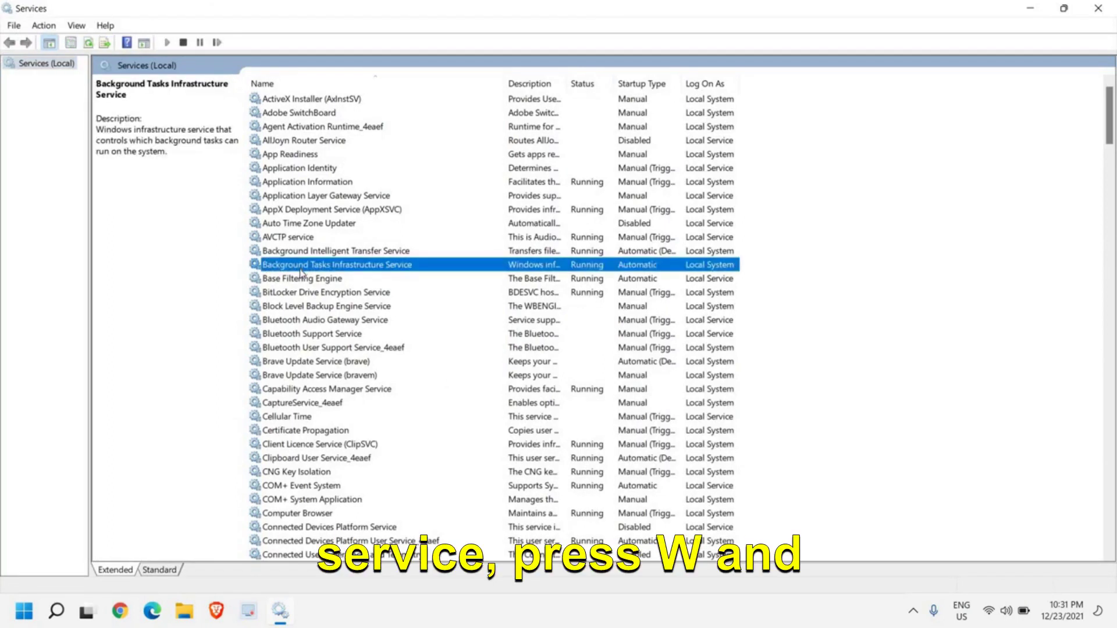
key("w")
scroll(301, 273, "down", 1)
scroll(301, 272, "down", 2)
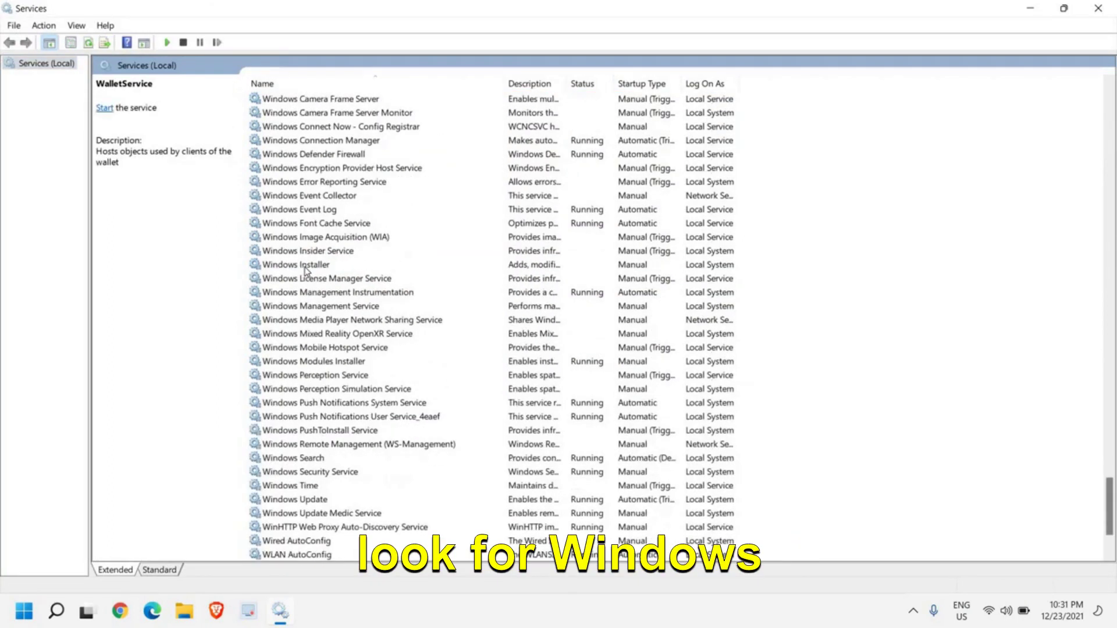
scroll(301, 272, "down", 1)
left_click(306, 458)
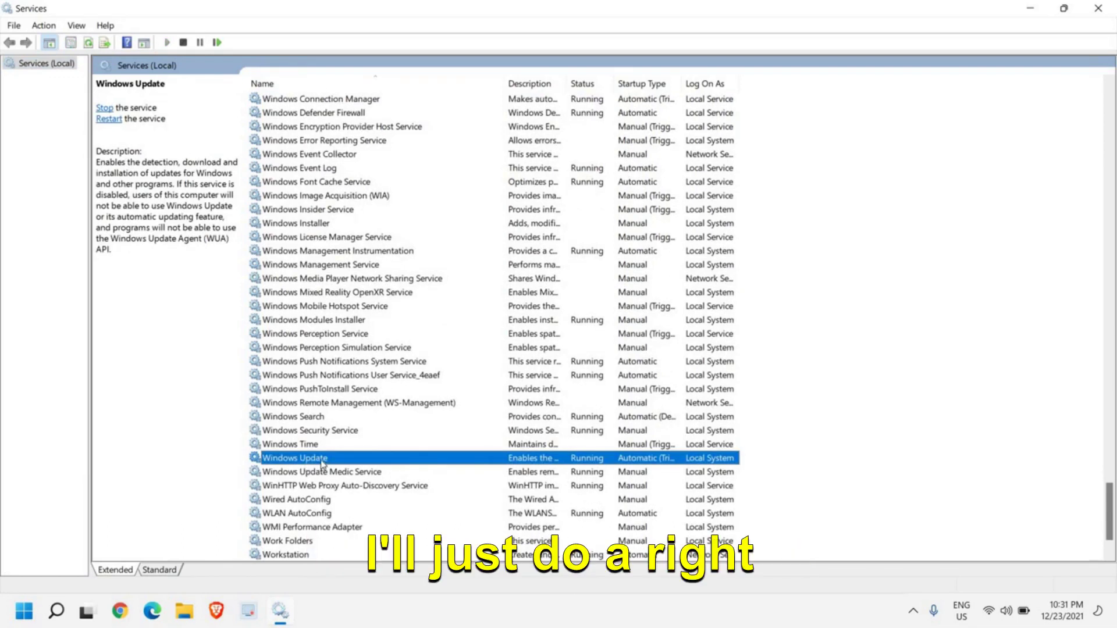
right_click(322, 464)
left_click(388, 428)
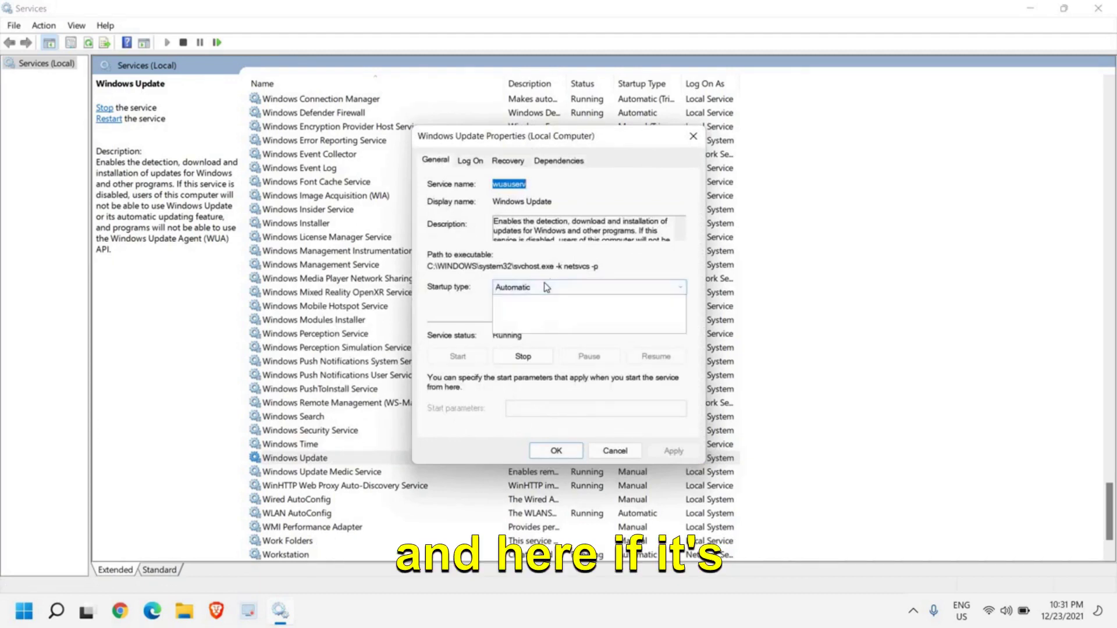
Set the Windows Update startup type to Automatic and apply it.
left_click(543, 287)
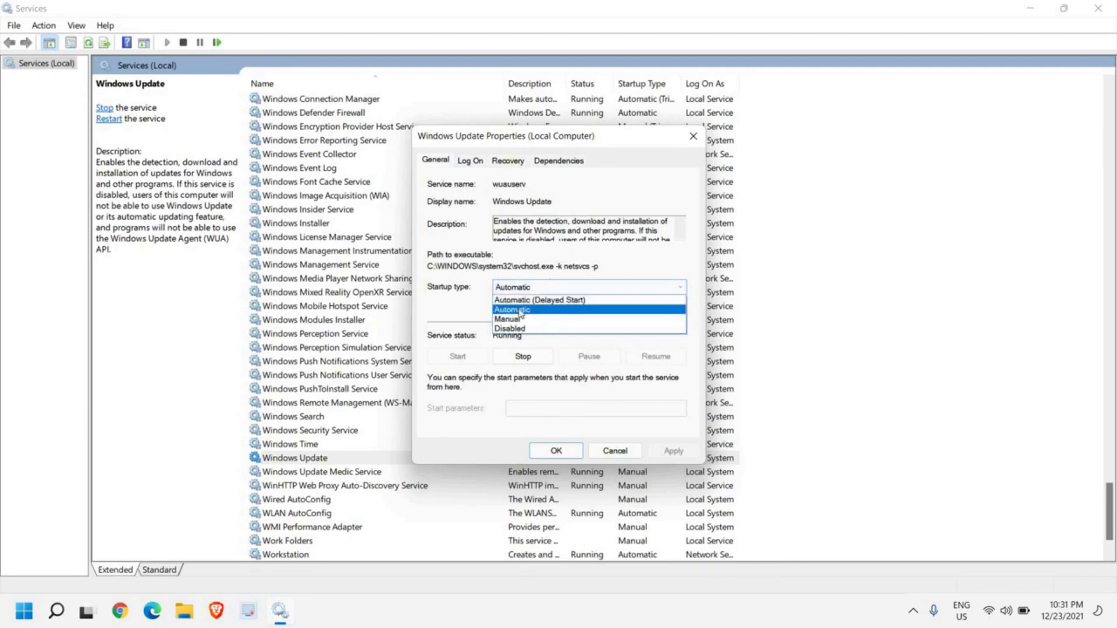
left_click(520, 313)
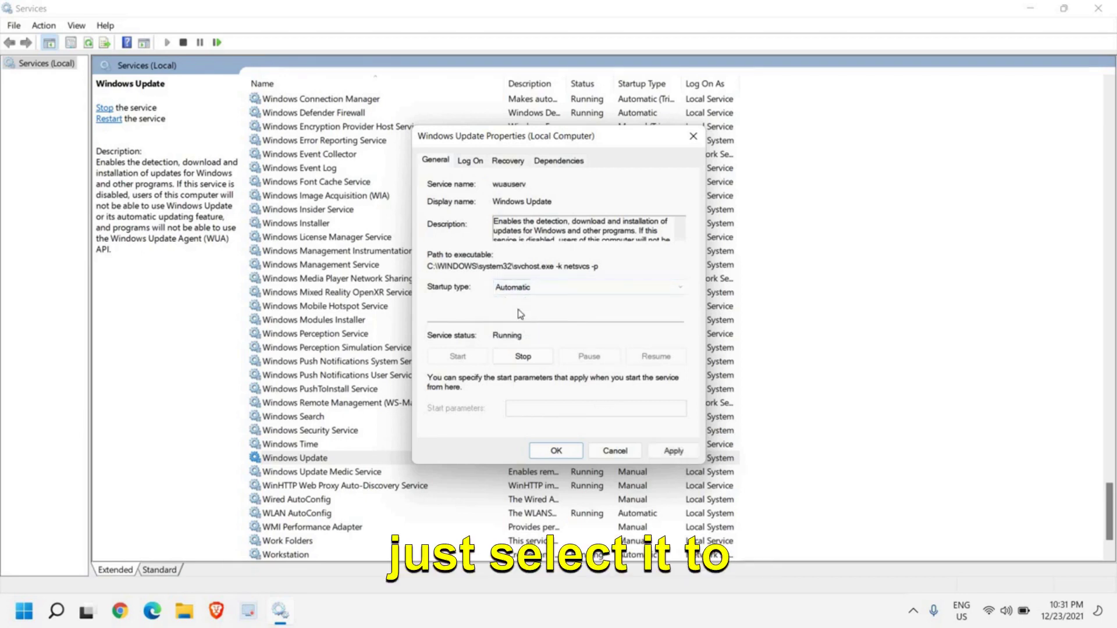
left_click(672, 450)
left_click(558, 450)
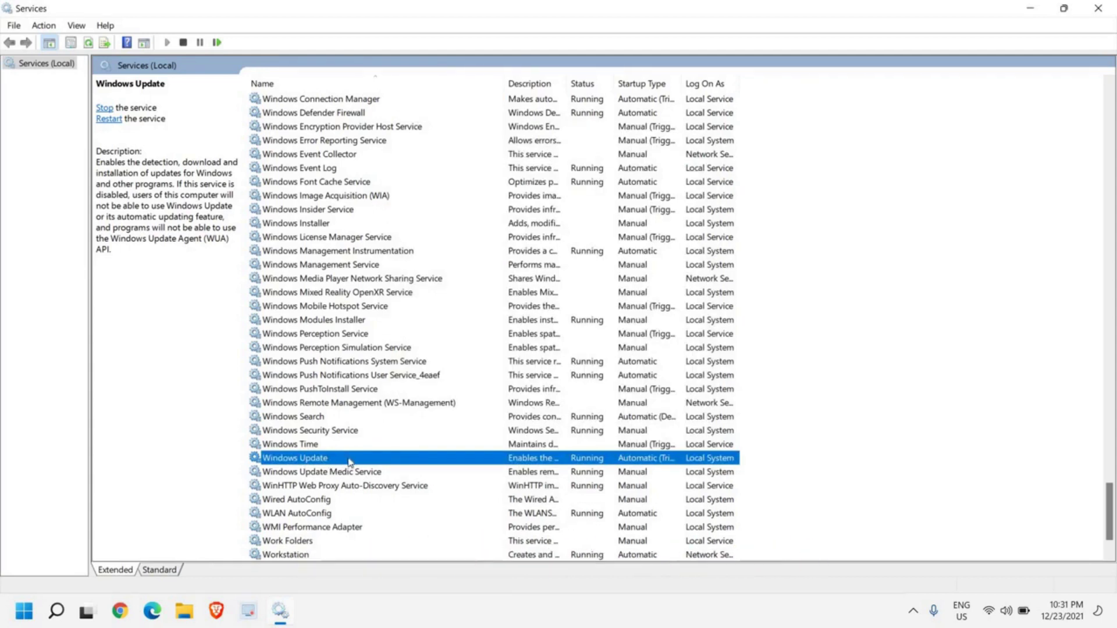
Dismiss the Windows Update actions menu and close the Services console.
right_click(349, 459)
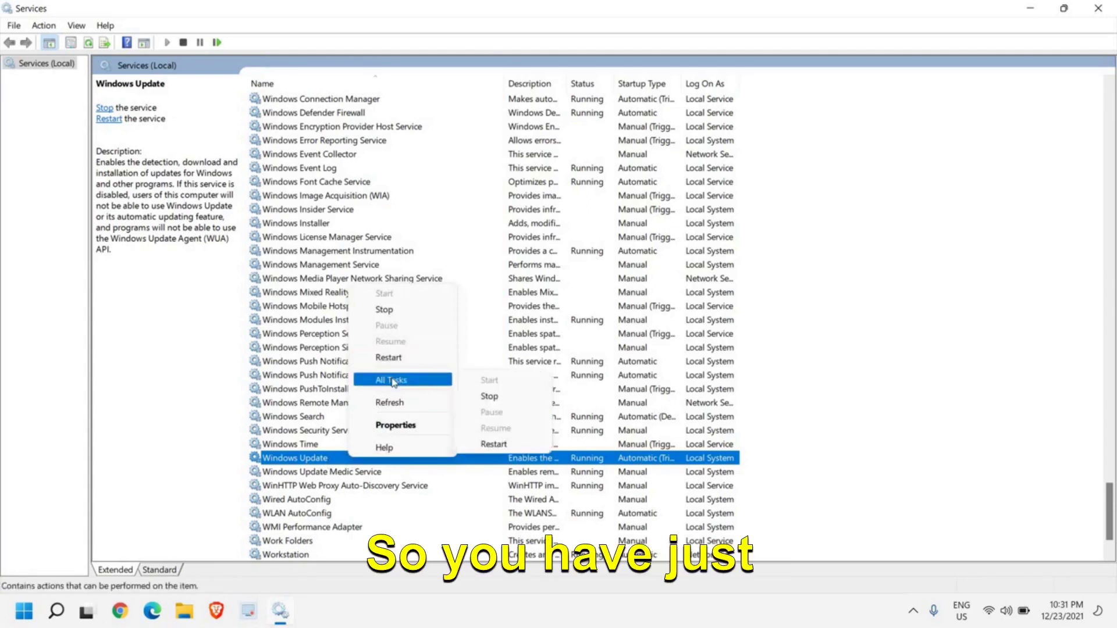
mouse_move(394, 379)
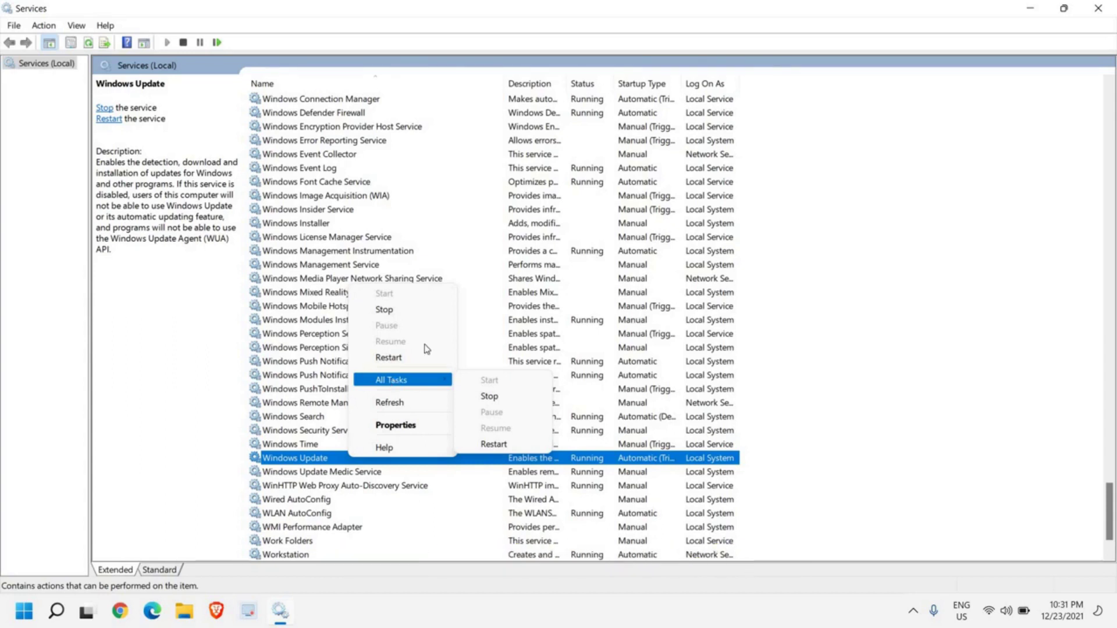
left_click(1101, 16)
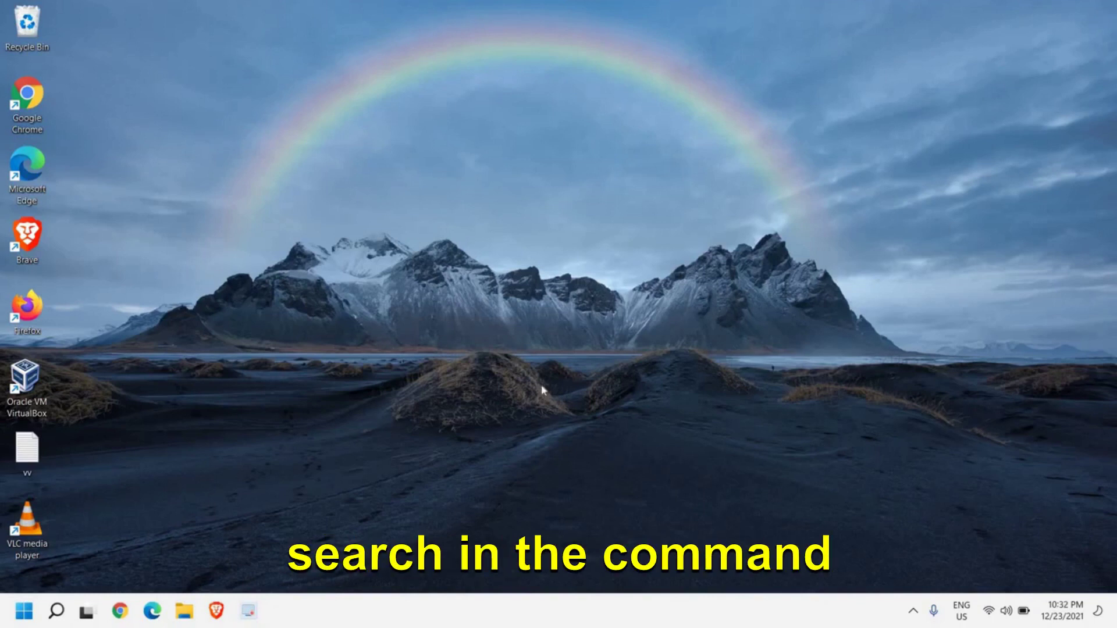
Search for cmd and run Command Prompt as administrator.
left_click(56, 611)
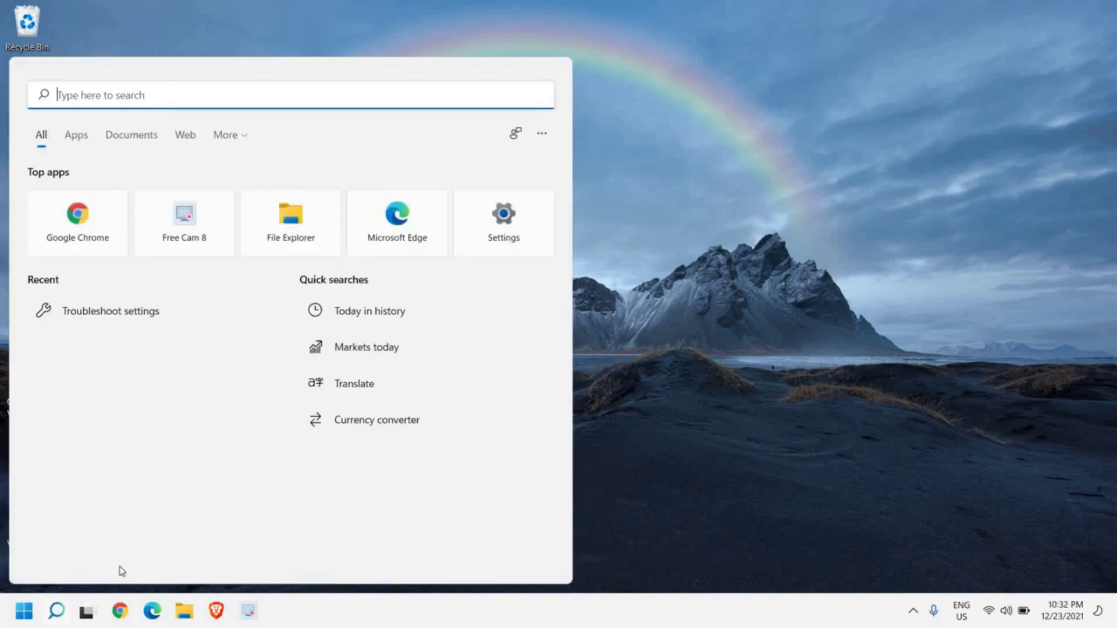
type("cmd")
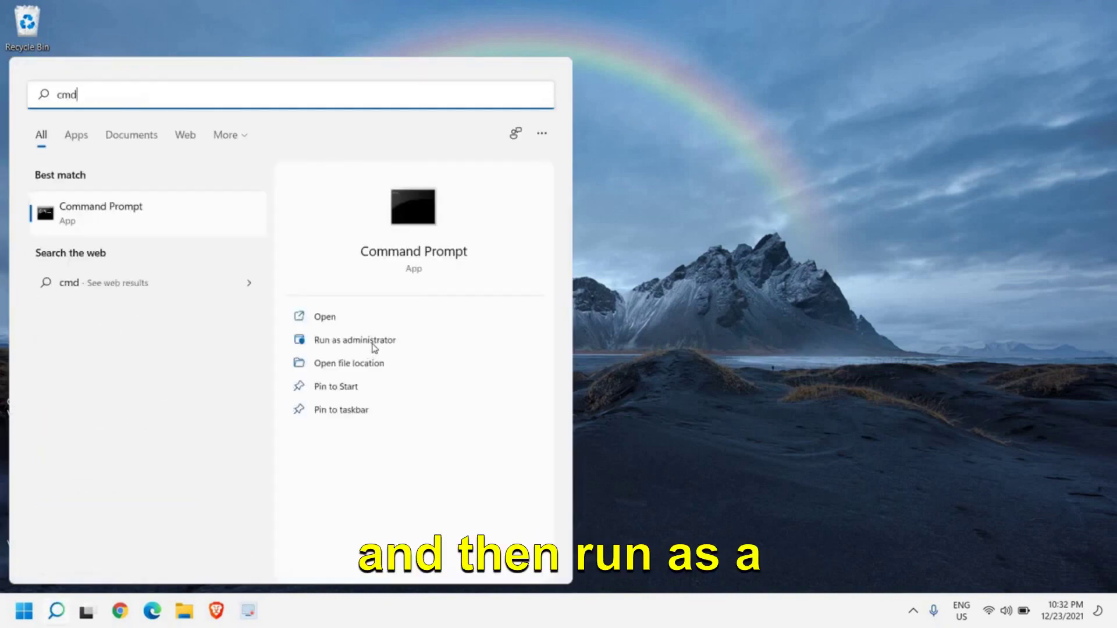
left_click(373, 342)
type("n")
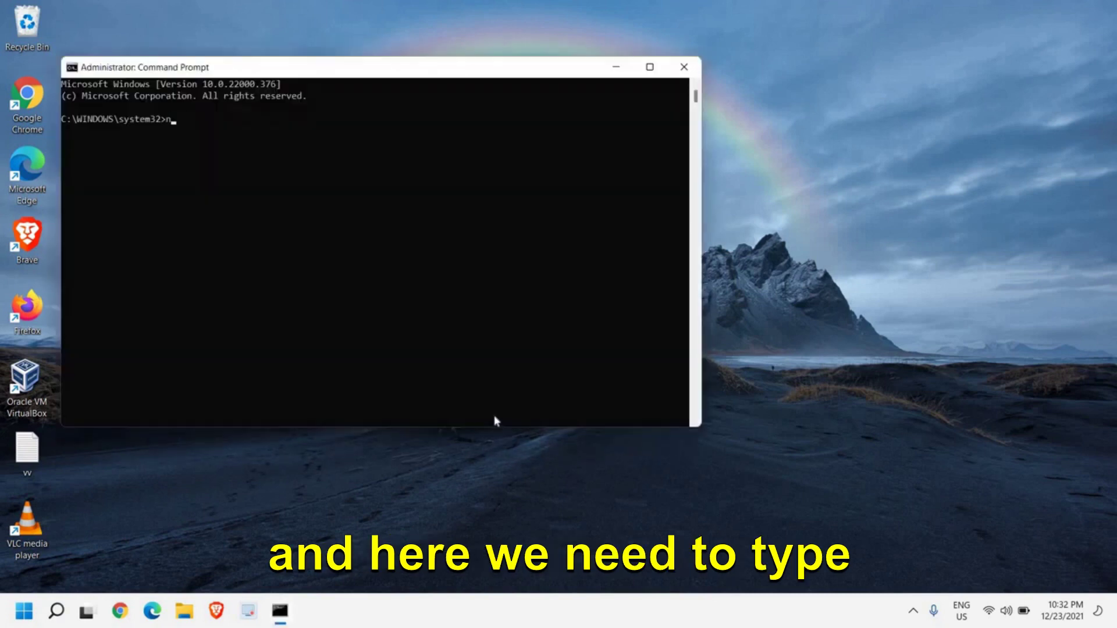
type("et stop wuauserv")
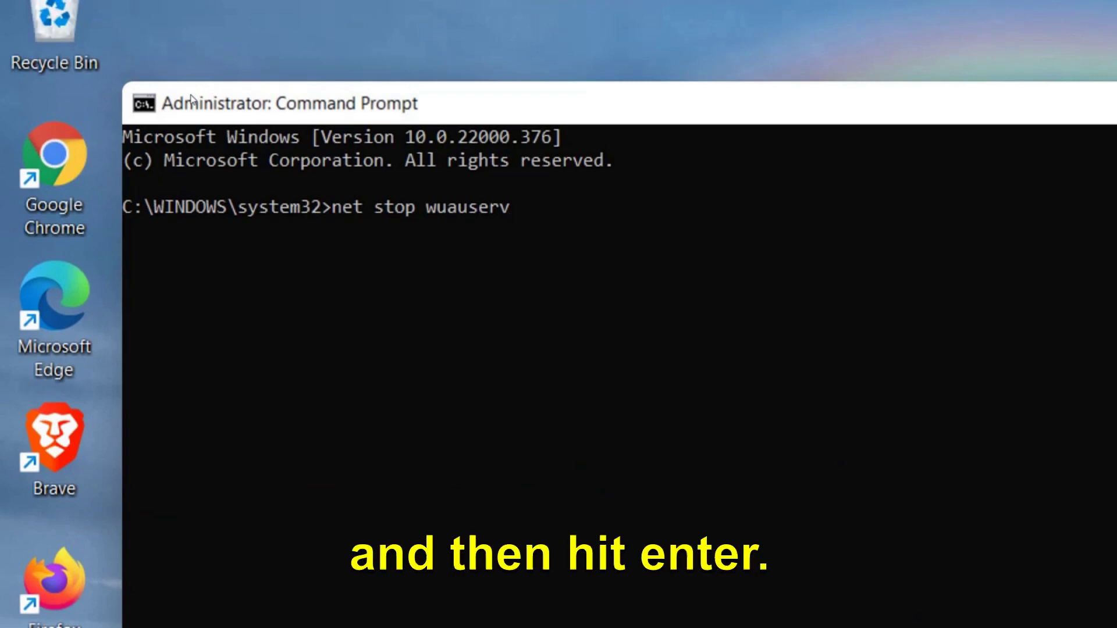
Run net stop wuauserv to stop Windows Update, then launch File Explorer.
key("Return")
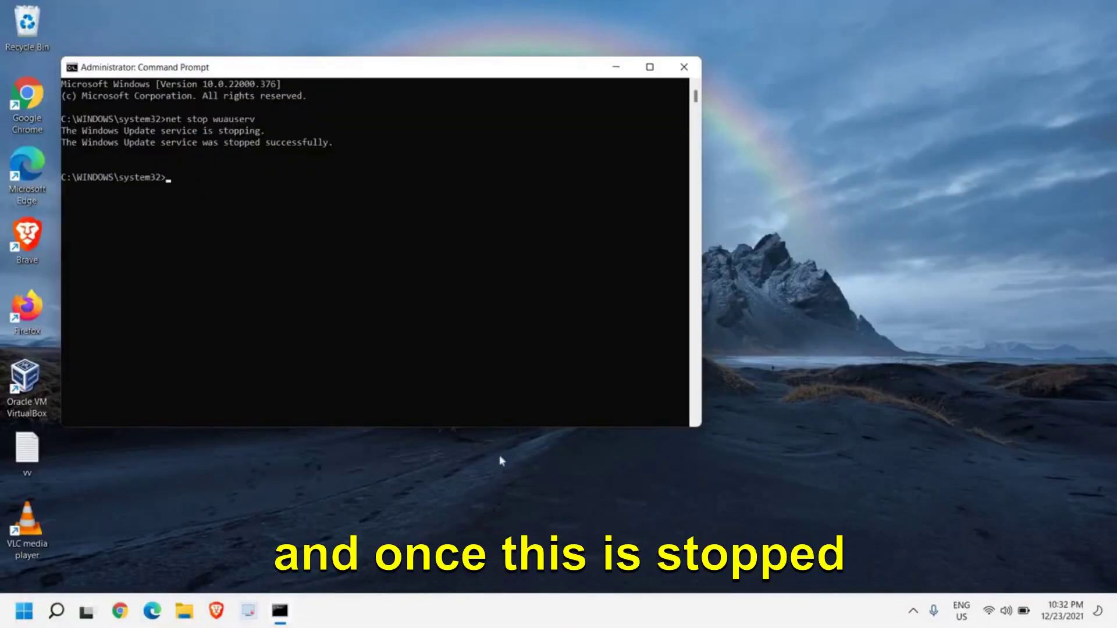
left_click(184, 611)
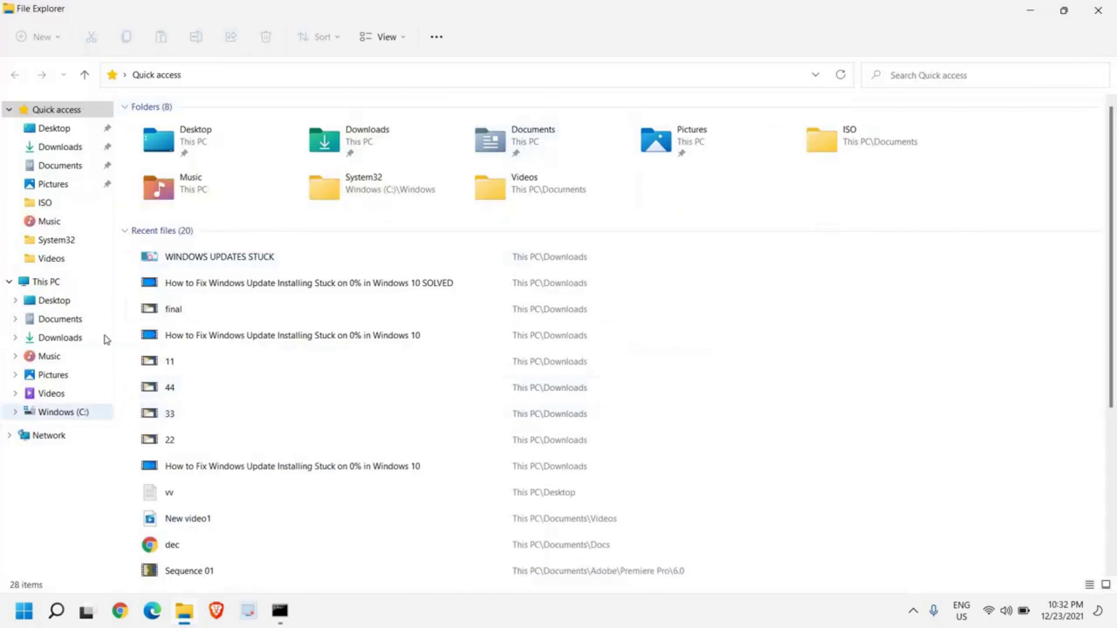
Navigate from This PC into the Windows (C:) drive's Windows folder.
left_click(46, 284)
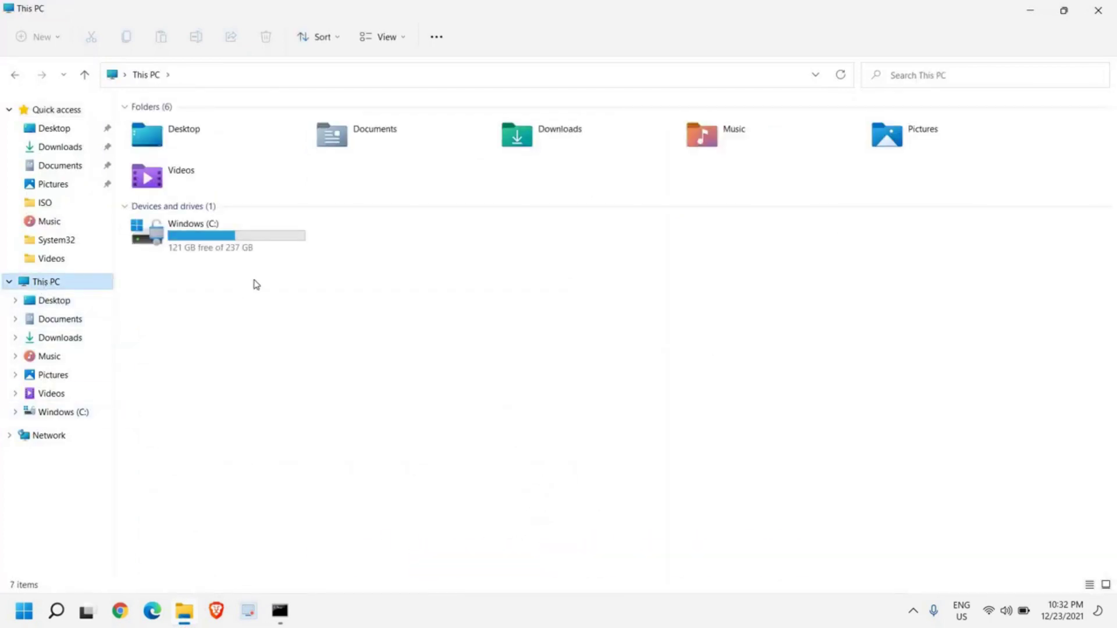
left_click(202, 240)
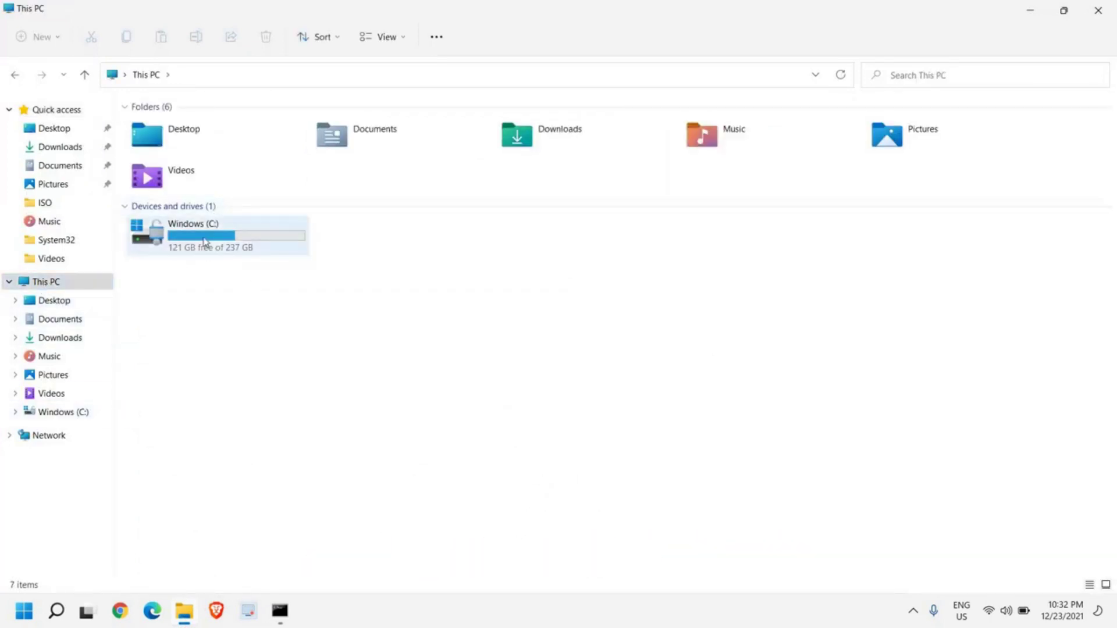
double_click(204, 241)
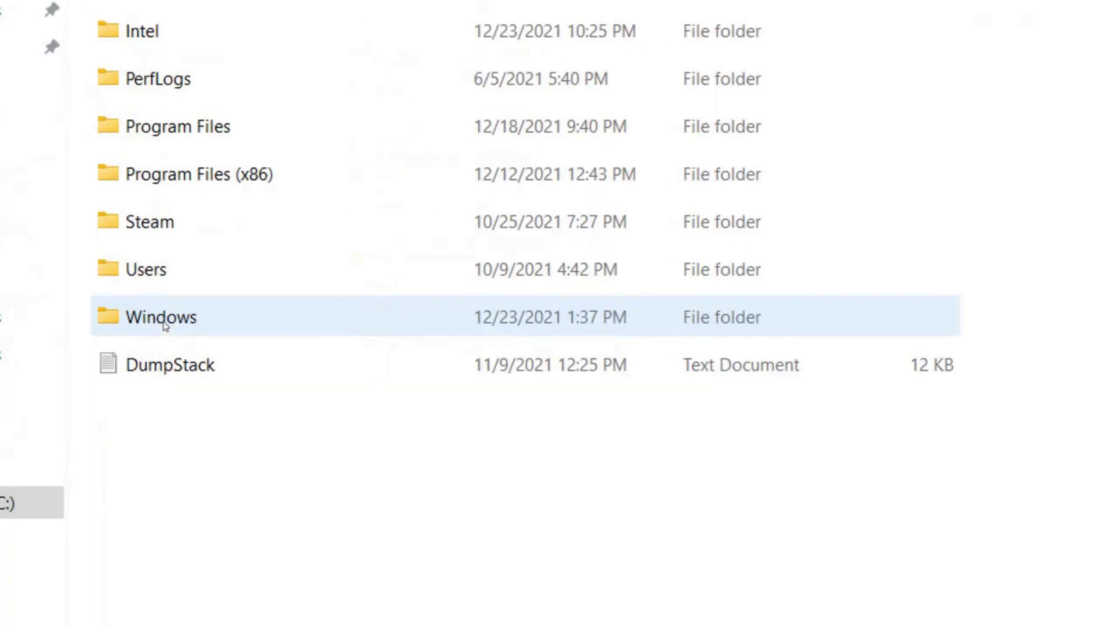
double_click(163, 325)
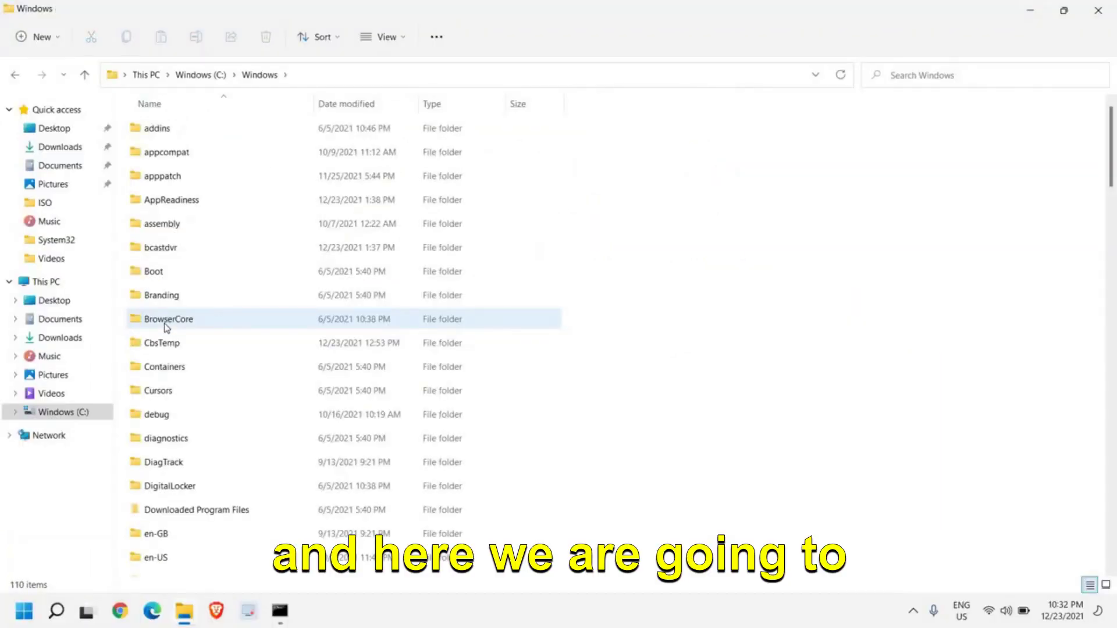
scroll(165, 327, "down", 2)
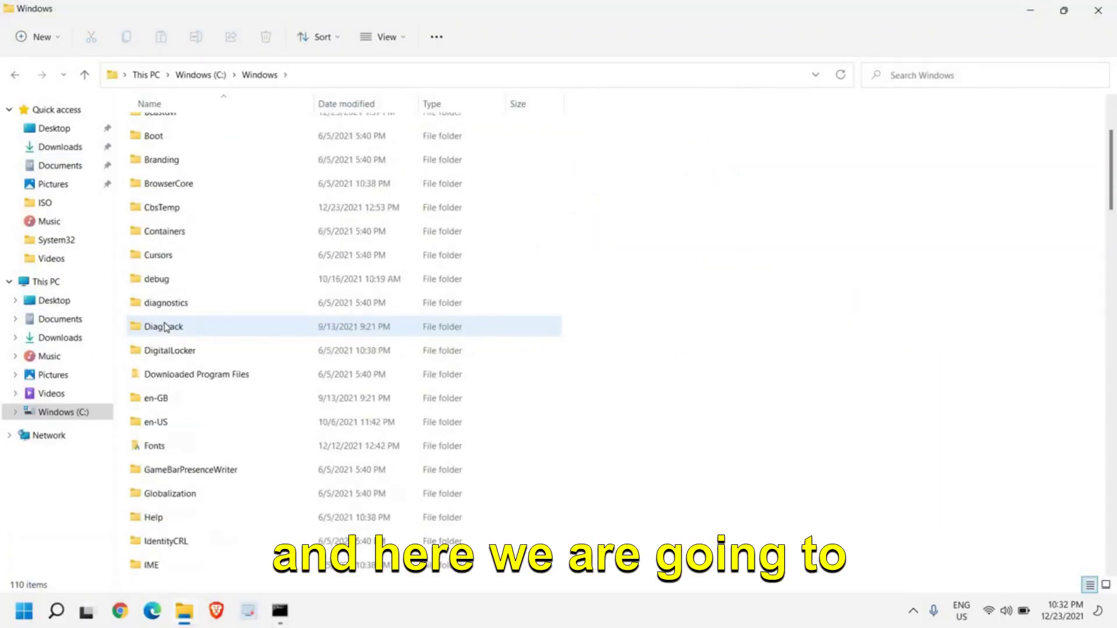
scroll(165, 326, "down", 4)
scroll(166, 326, "down", 3)
scroll(167, 326, "down", 3)
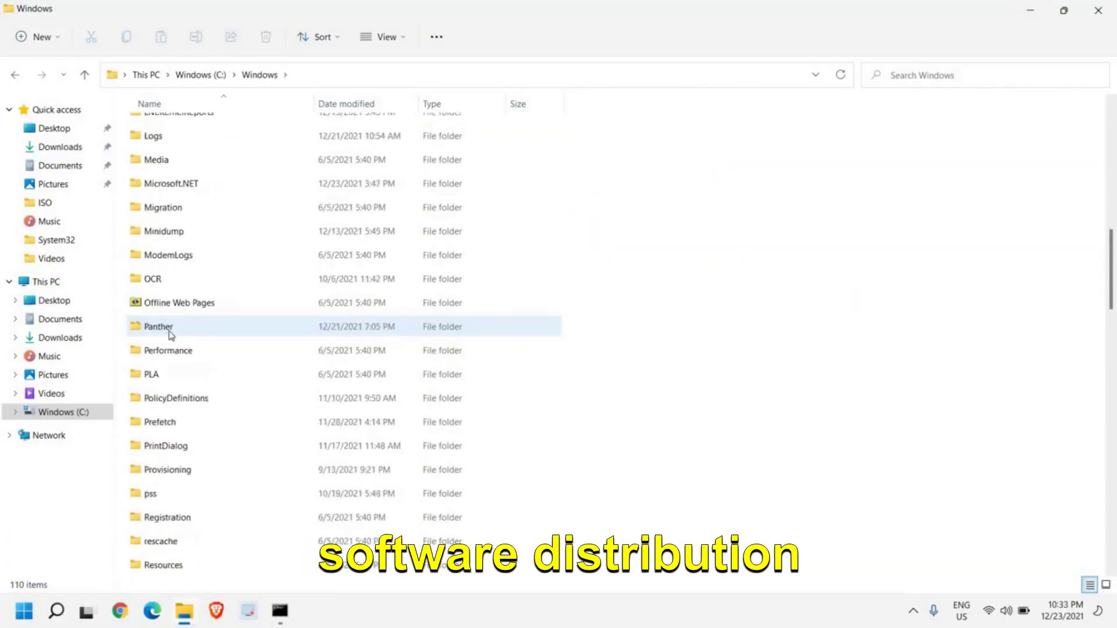
Open the SoftwareDistribution folder and minimize File Explorer.
left_click(190, 303)
scroll(190, 303, "down", 6)
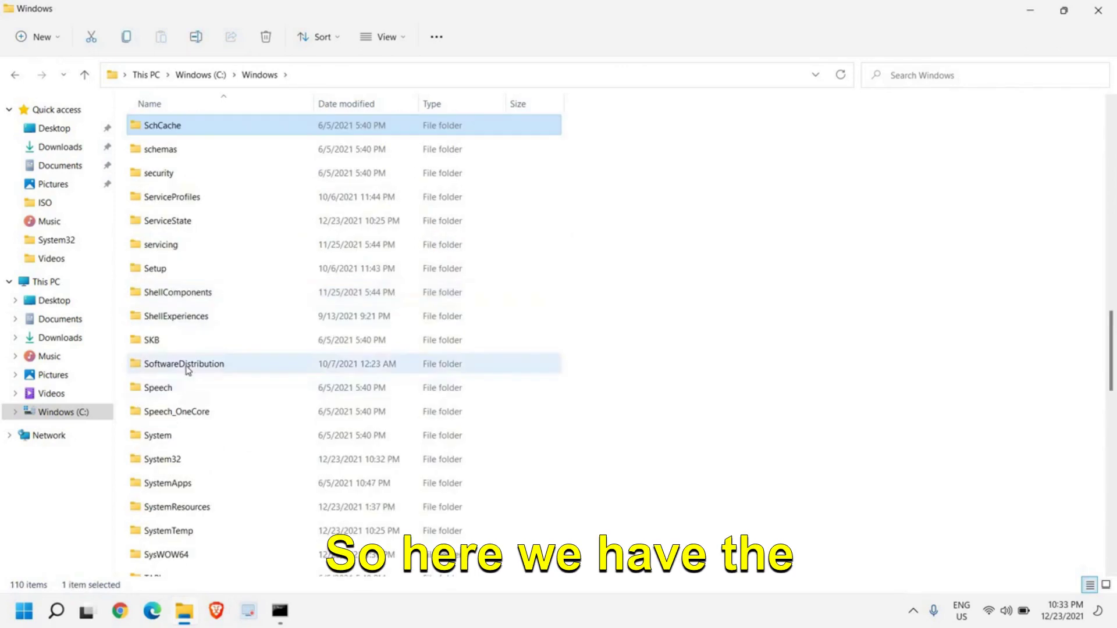
double_click(187, 369)
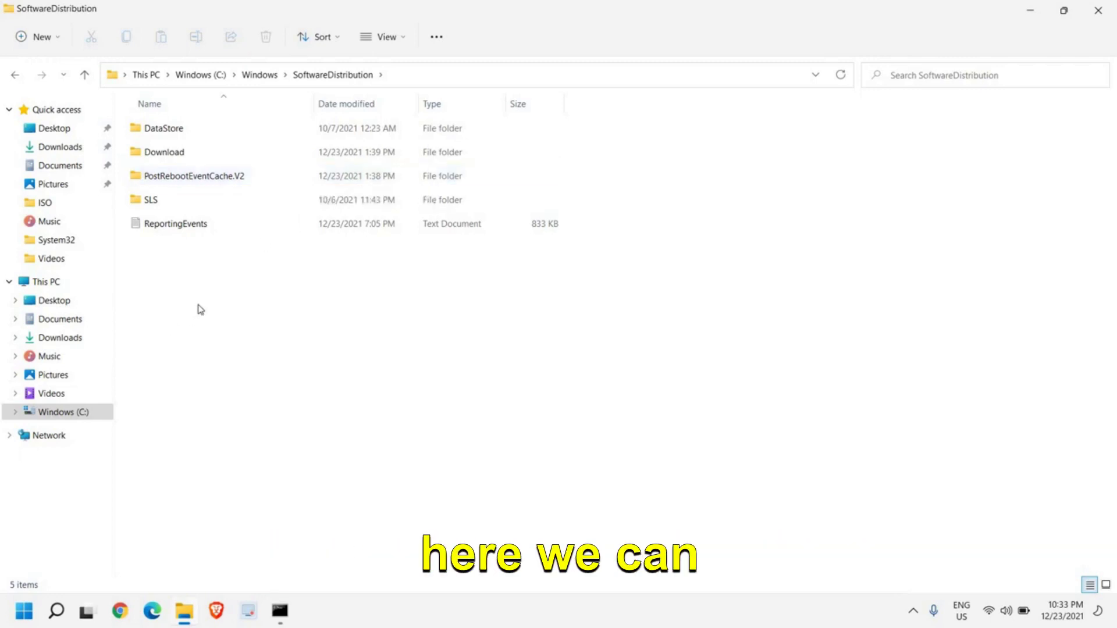
left_click(1030, 11)
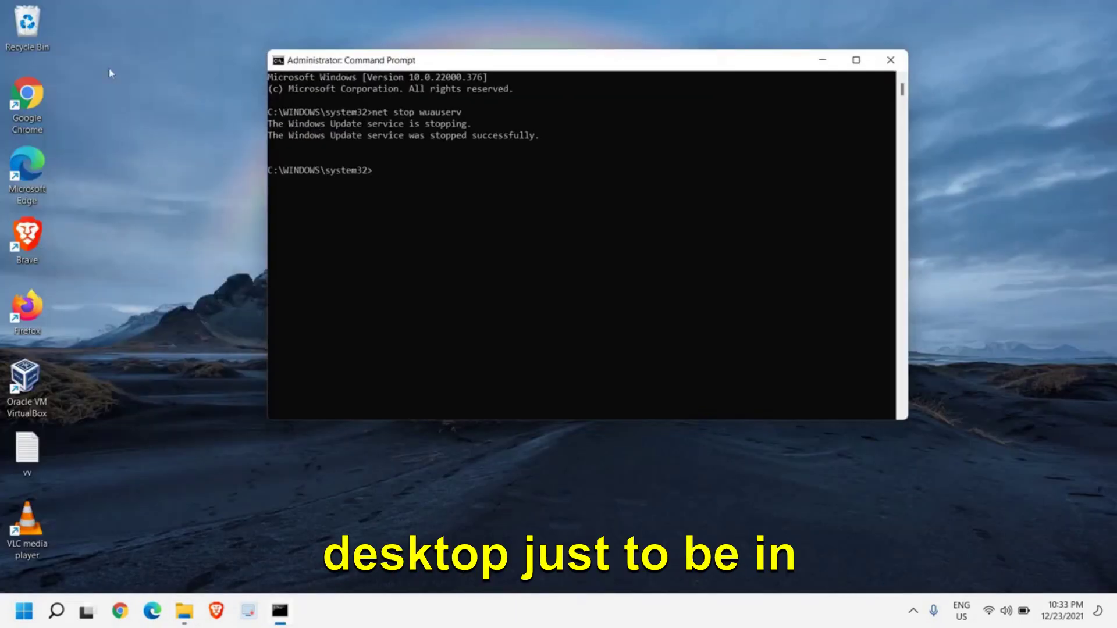
Create a New folder on the desktop and restore the SoftwareDistribution window.
right_click(110, 73)
mouse_move(154, 161)
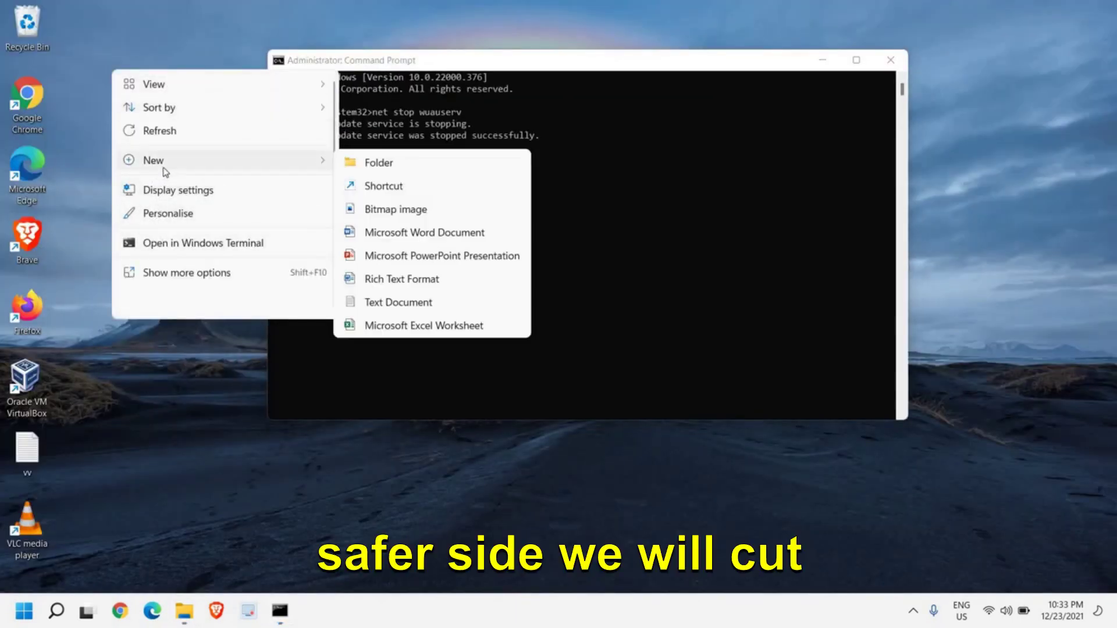
left_click(357, 165)
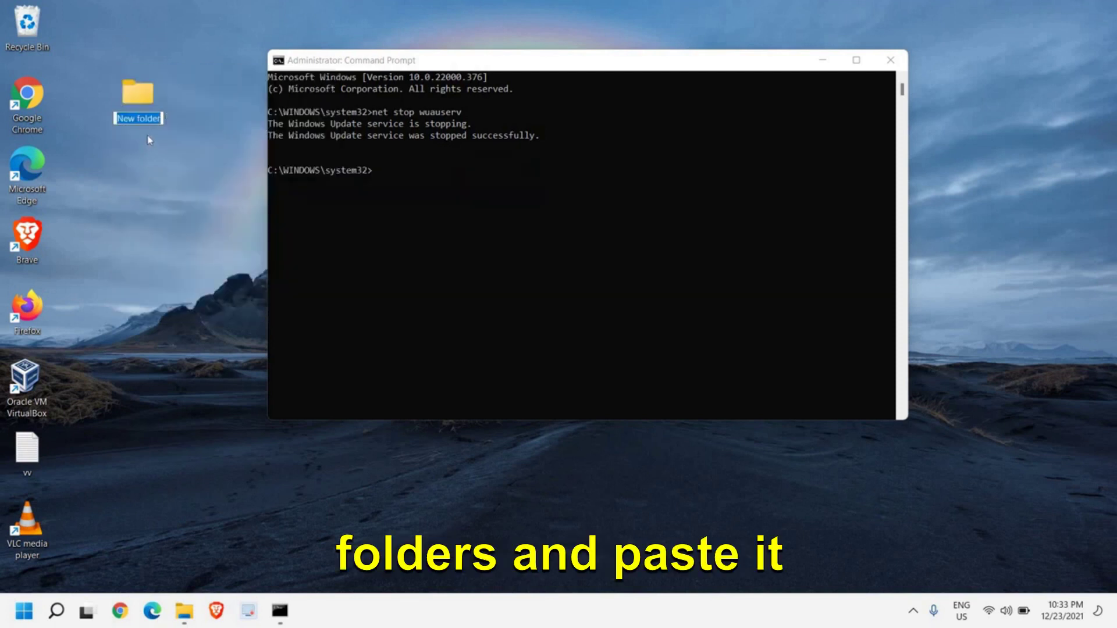
key("Return")
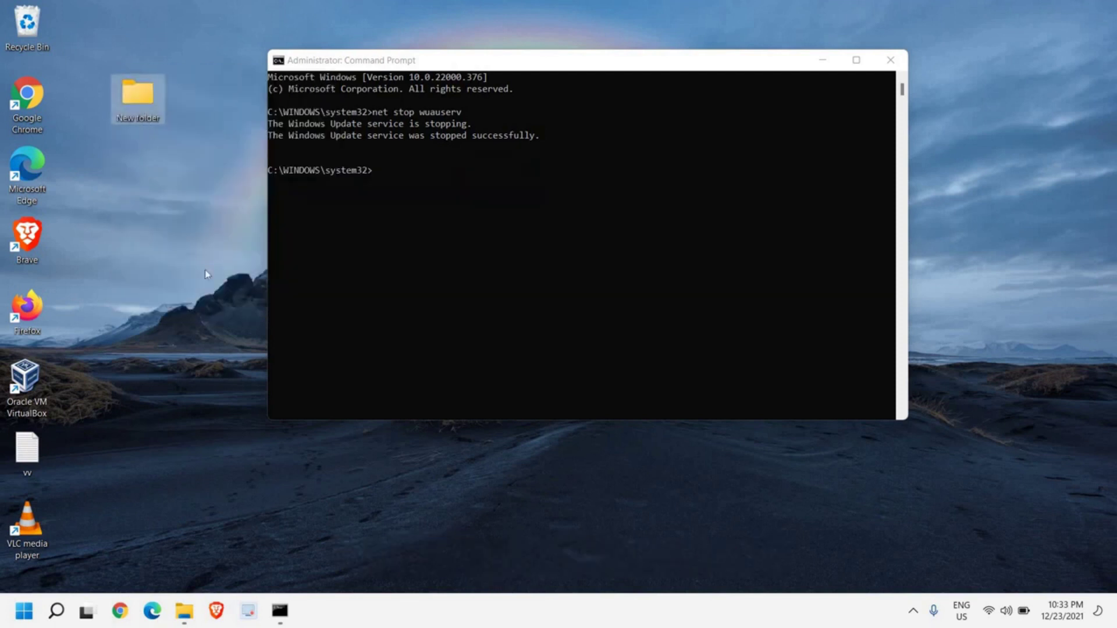
left_click(184, 612)
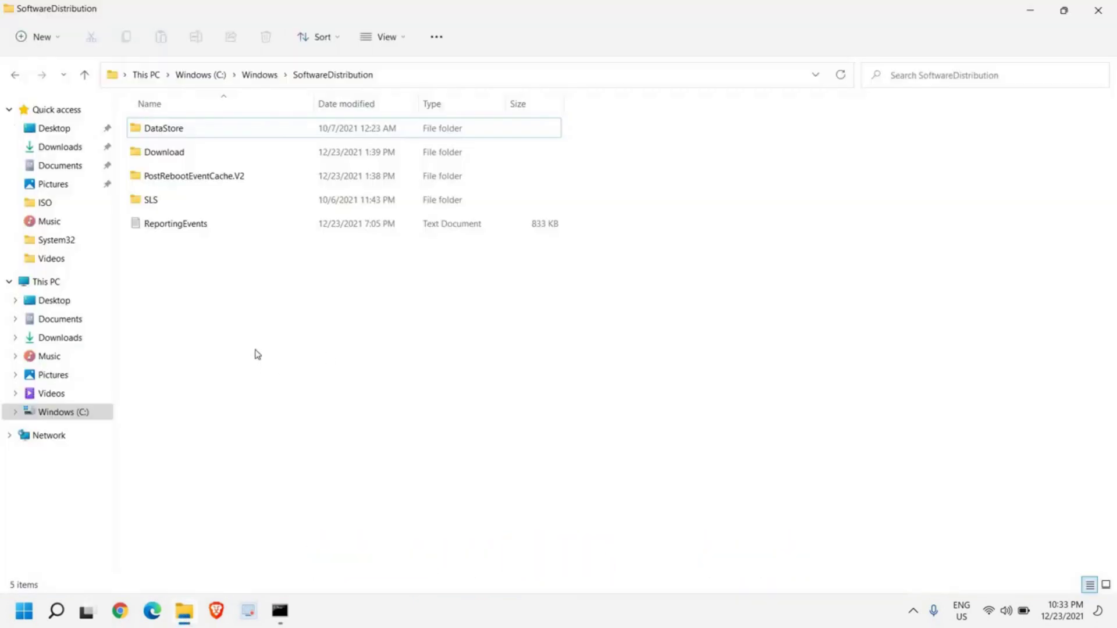
Select all five SoftwareDistribution items and cut them for moving.
key("ctrl+a")
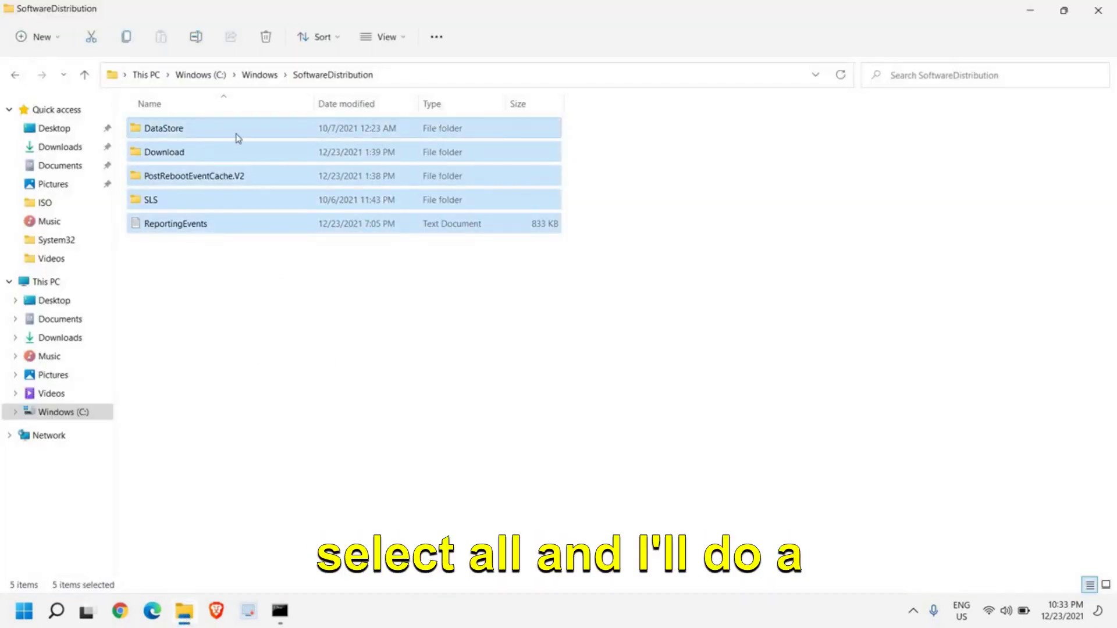
right_click(221, 135)
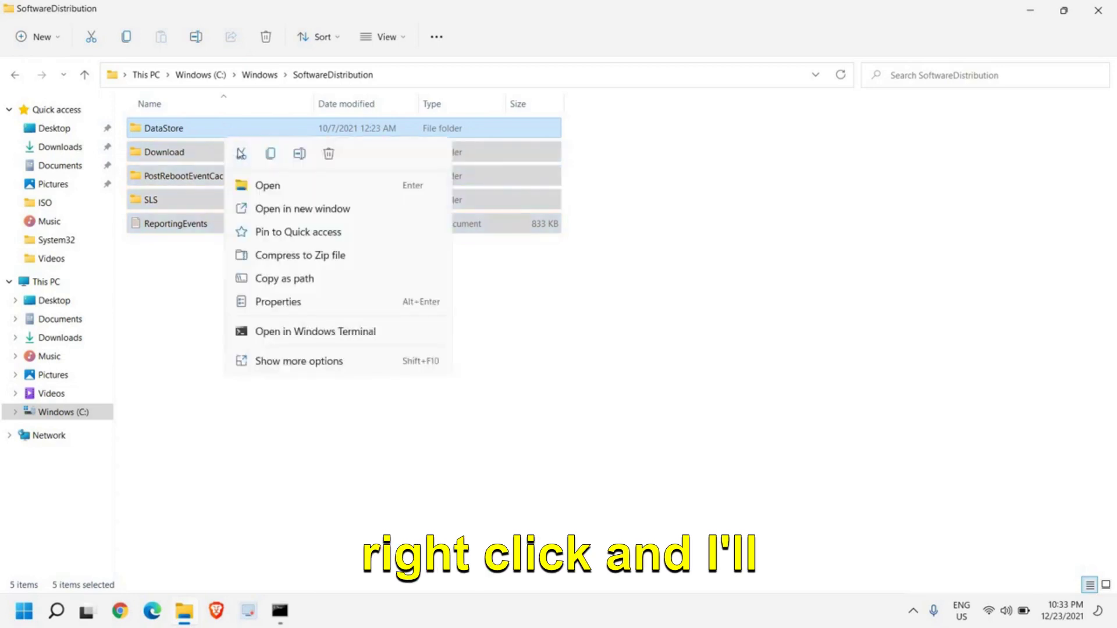
left_click(243, 154)
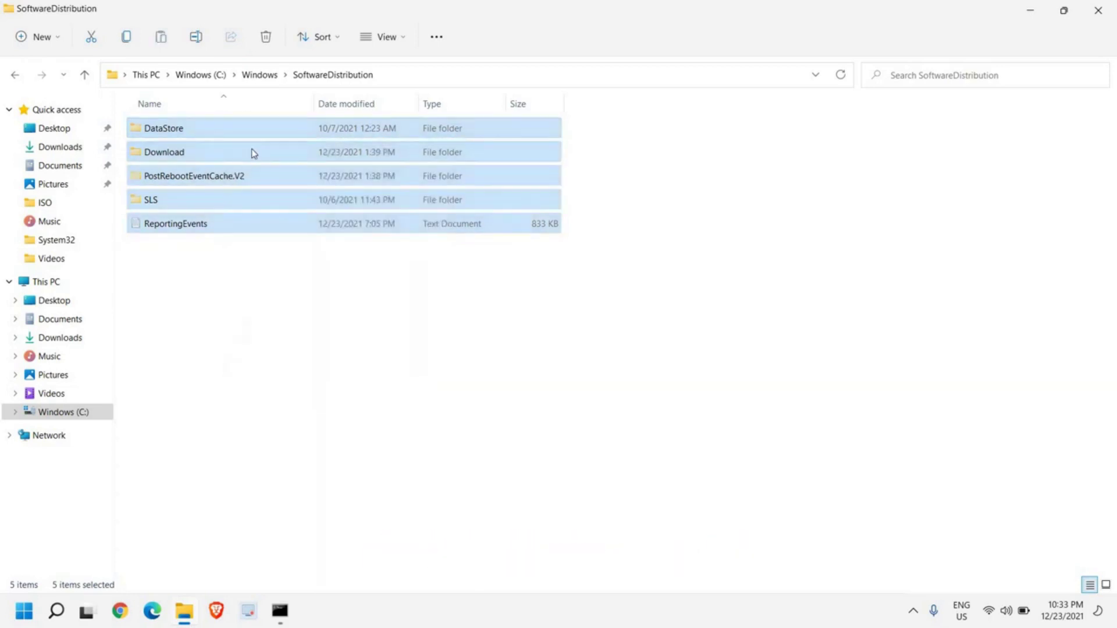
left_click(1098, 9)
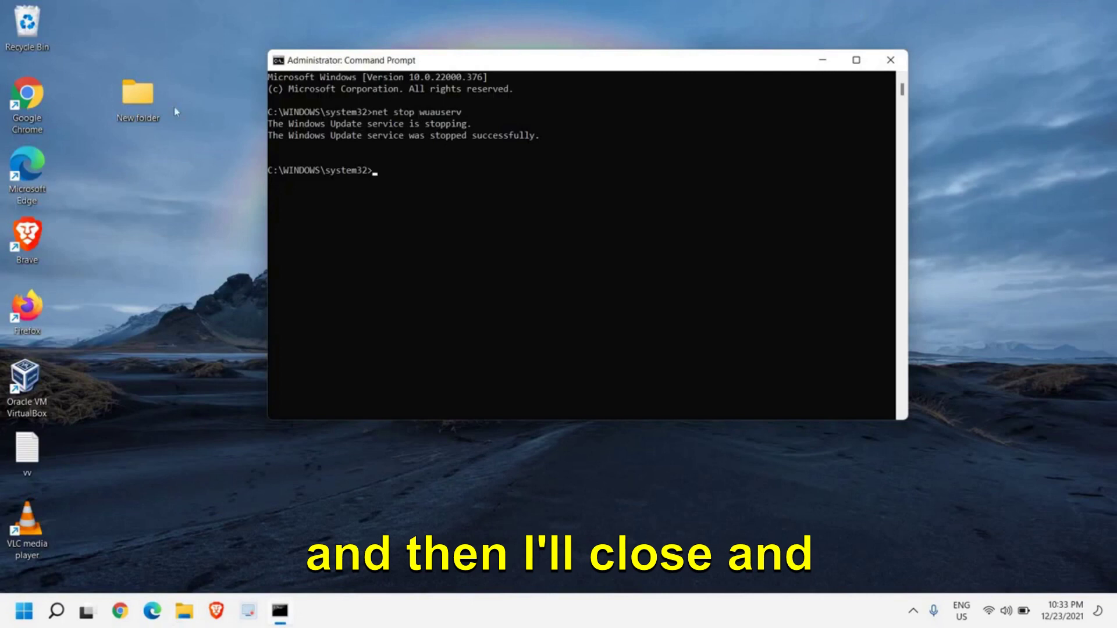
Paste the items into the desktop New folder, granting administrator permission for all.
double_click(138, 98)
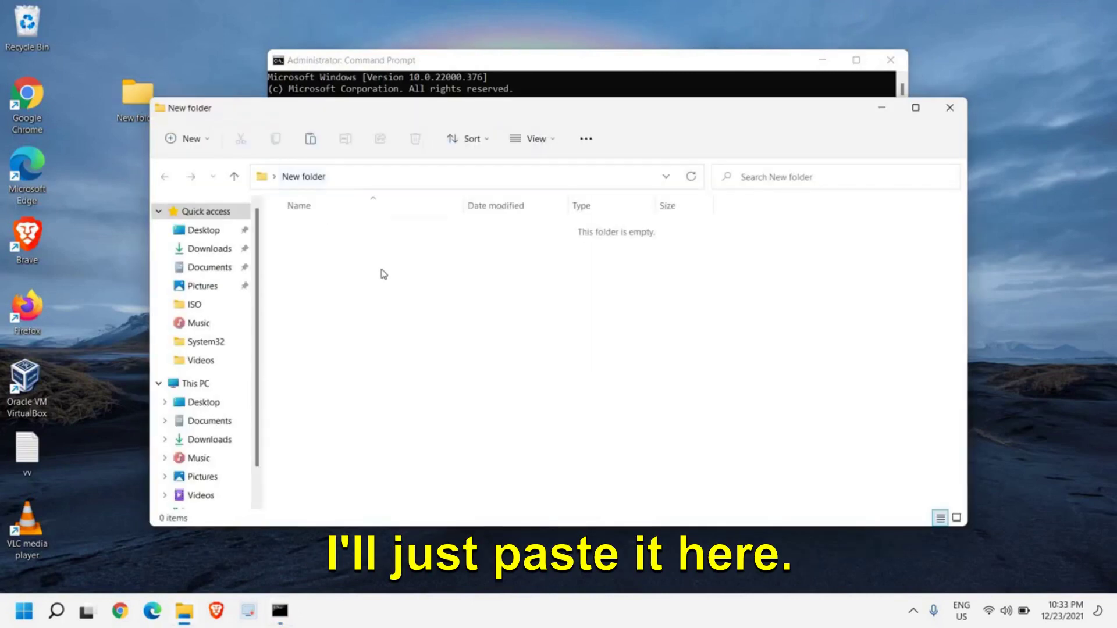
key("ctrl+v")
left_click(168, 205)
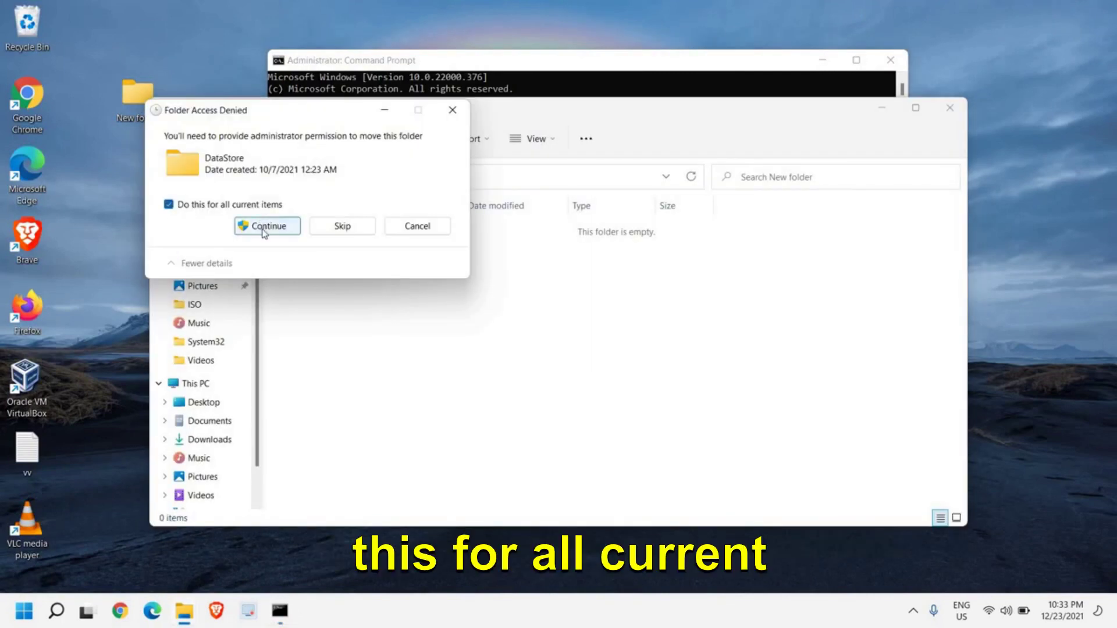
left_click(264, 229)
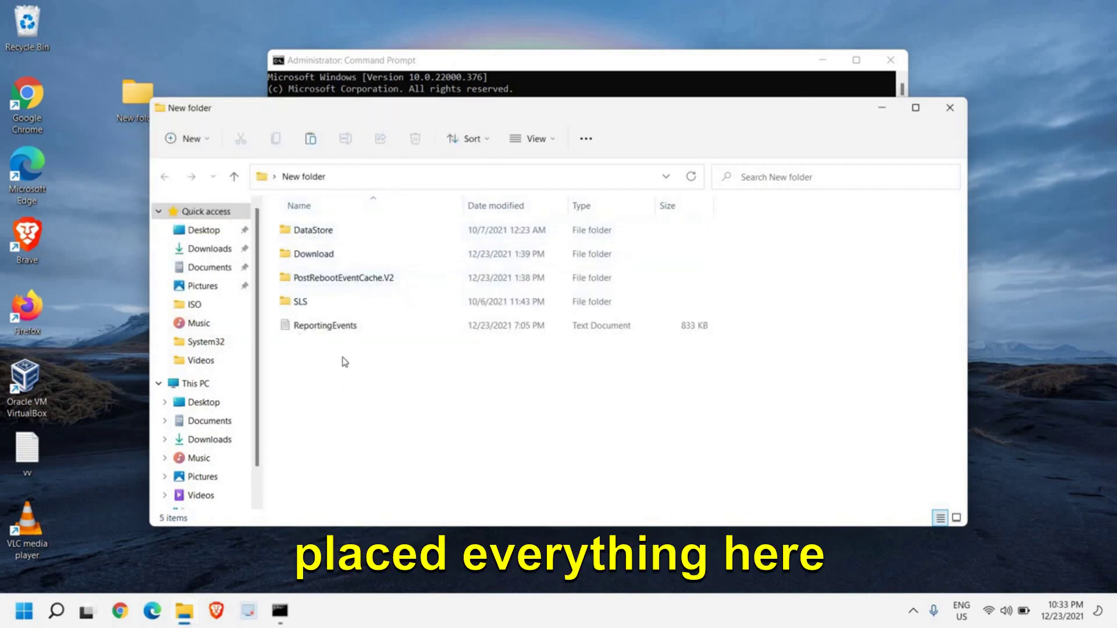
Browse to C:\Windows\SoftwareDistribution, confirm it is empty, and close File Explorer.
left_click(194, 382)
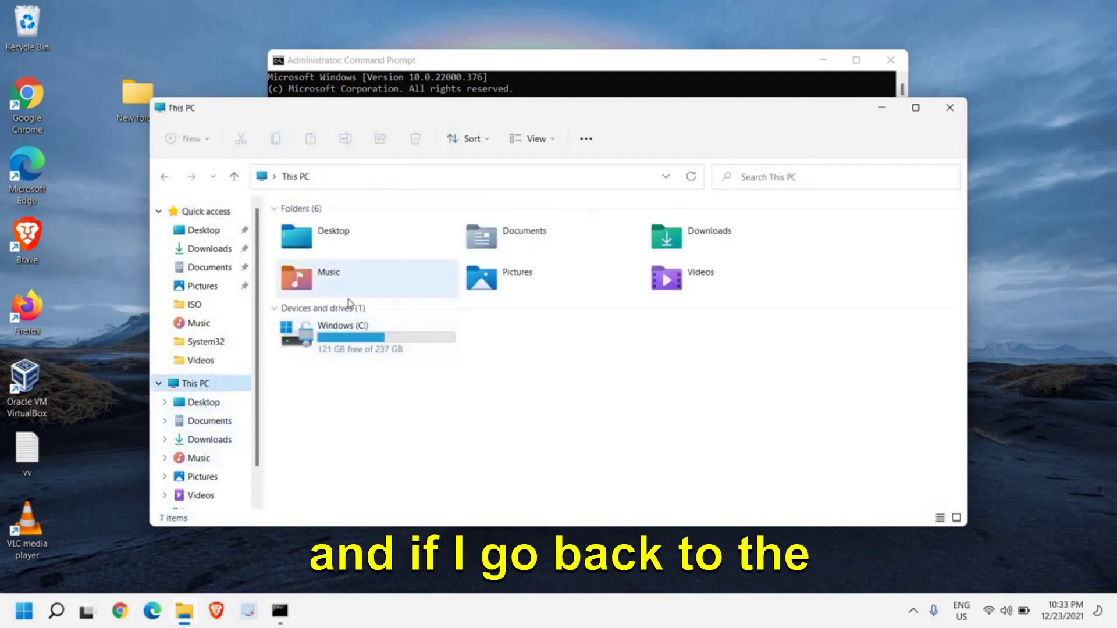
double_click(362, 347)
double_click(297, 423)
scroll(343, 349, "down", 3)
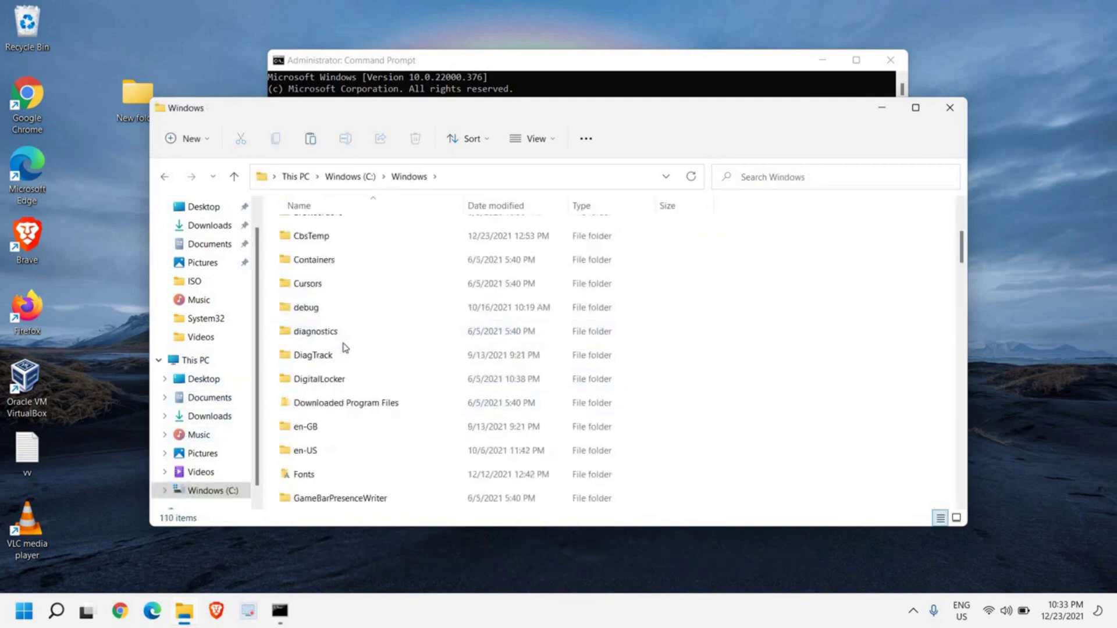
scroll(343, 354, "down", 5)
scroll(322, 377, "down", 2)
scroll(292, 379, "down", 3)
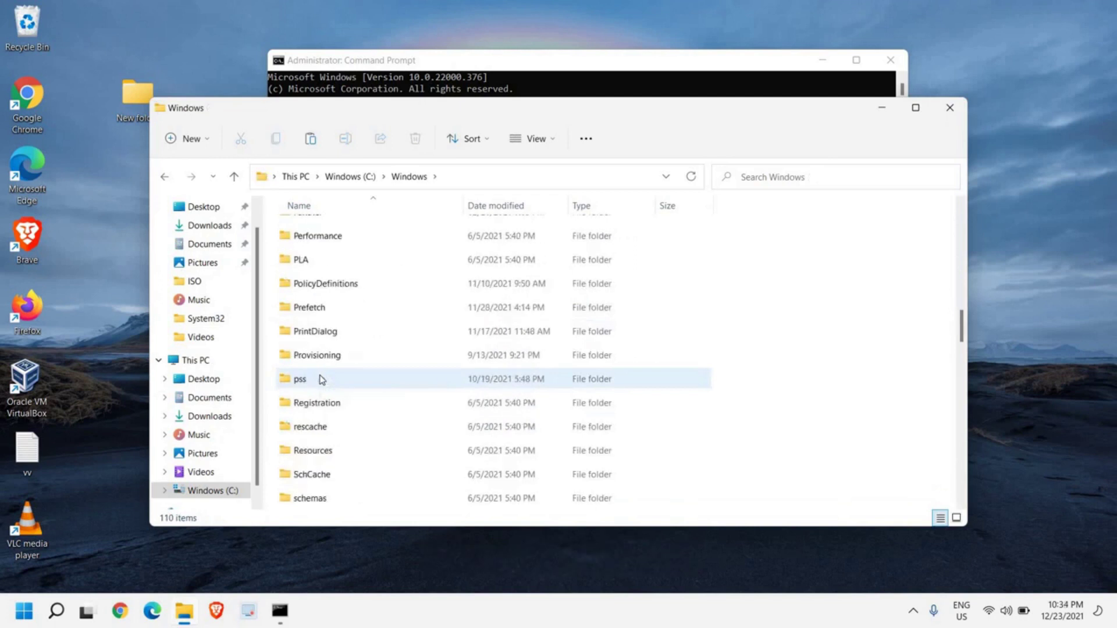
scroll(332, 463, "down", 3)
double_click(328, 464)
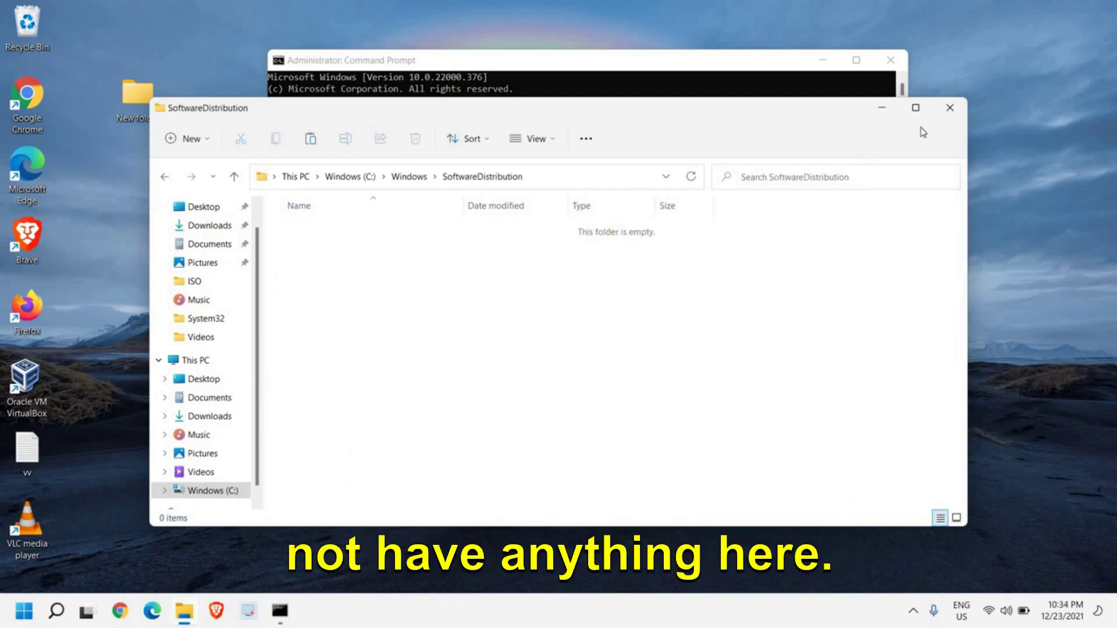
left_click(949, 107)
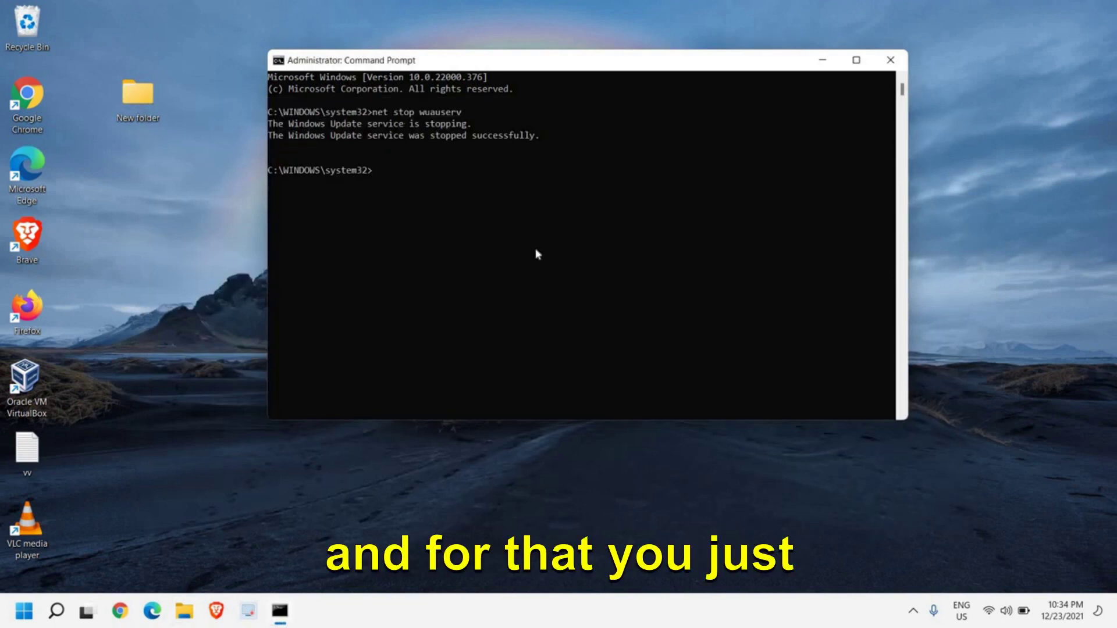
type("net")
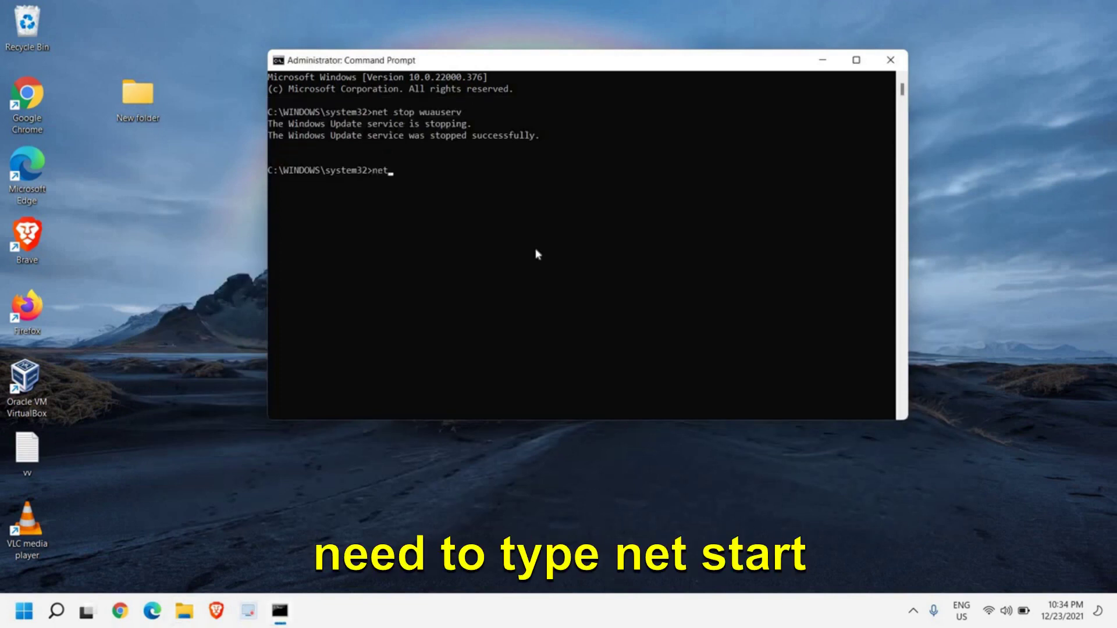
type(" start wua")
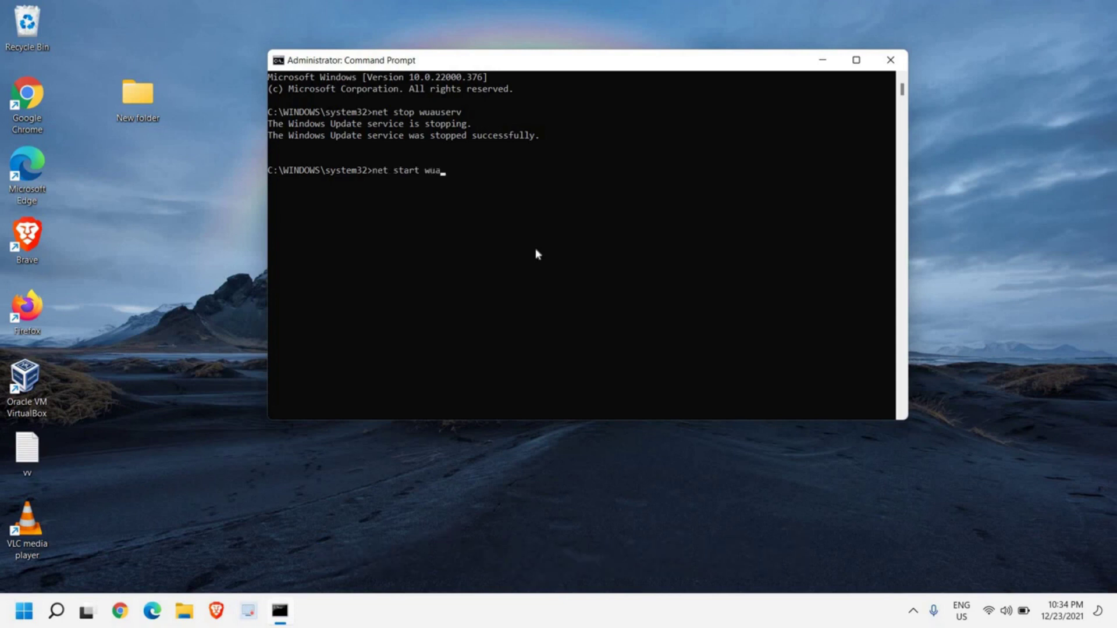
type("userv")
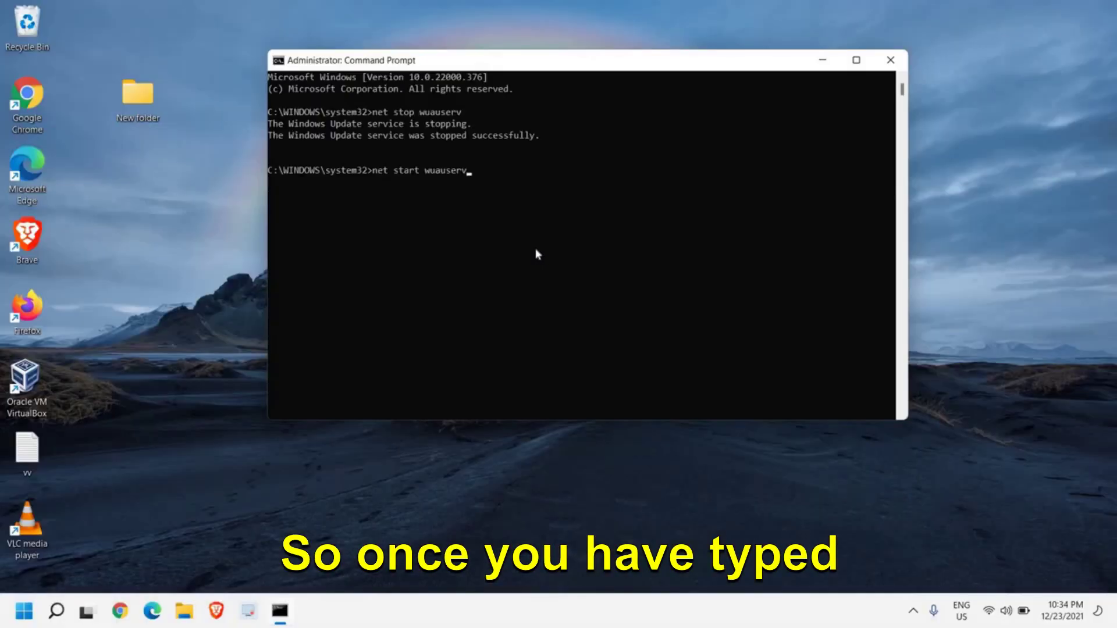
Run net start wuauserv so the Windows Update service reports starting.
key("Return")
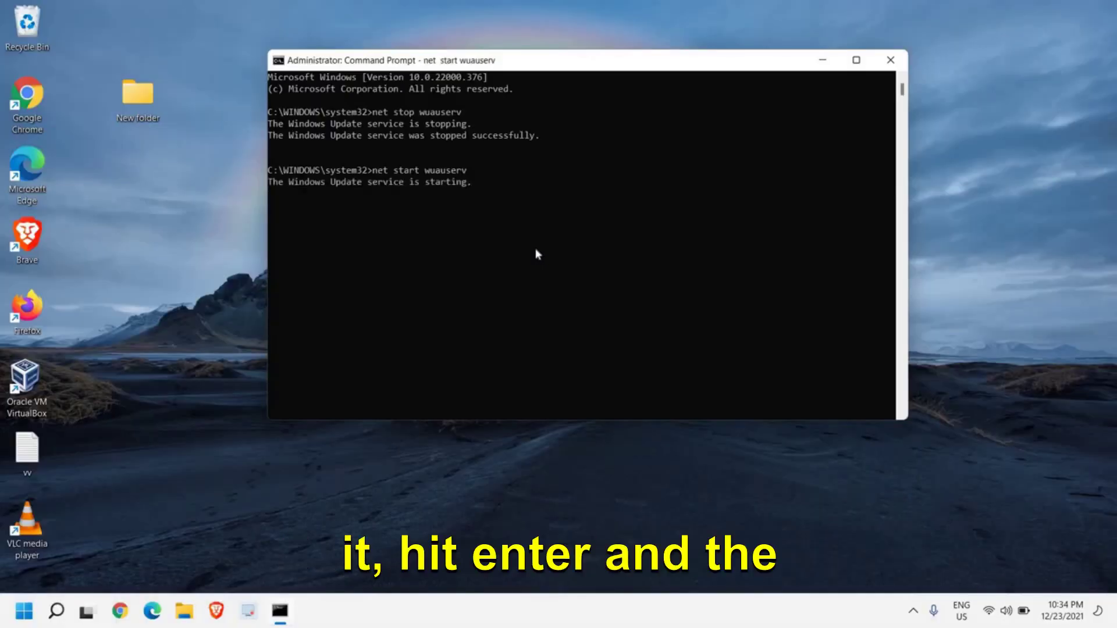